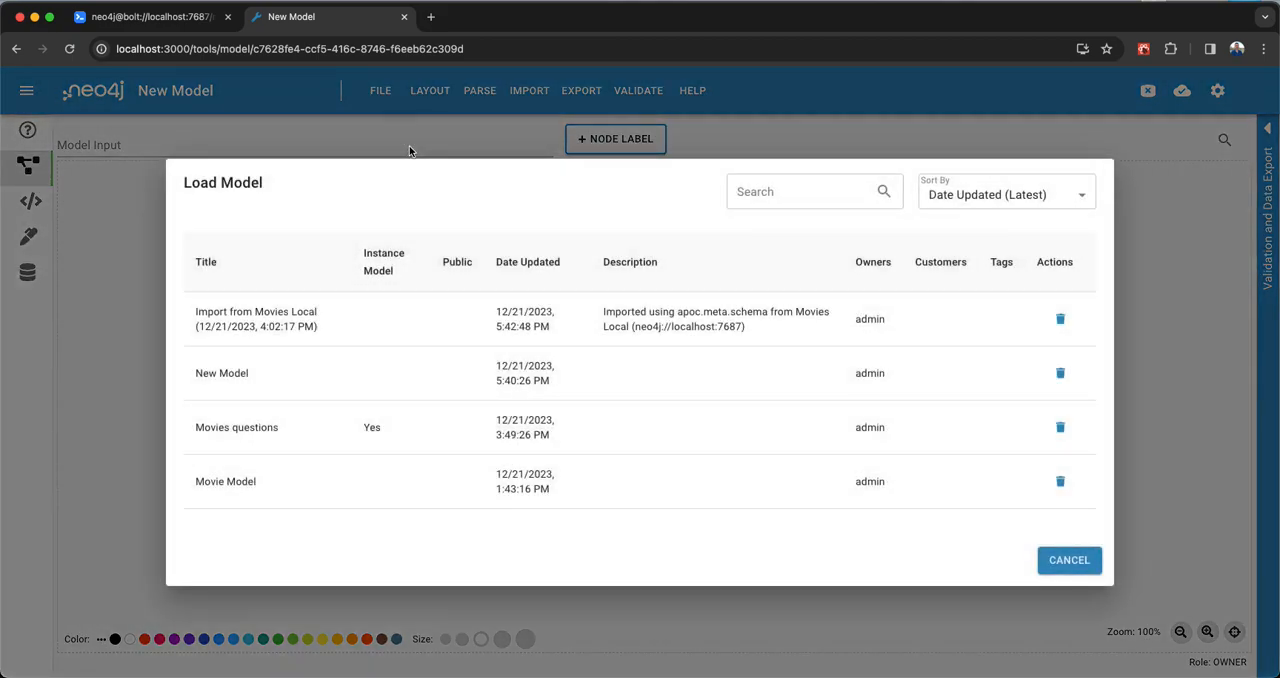
- Load the model "Import from Movies Local (12/21/2023, 4:02:17 PM)" and validate it
{"action": "left_click", "coordinate": [364, 332]}
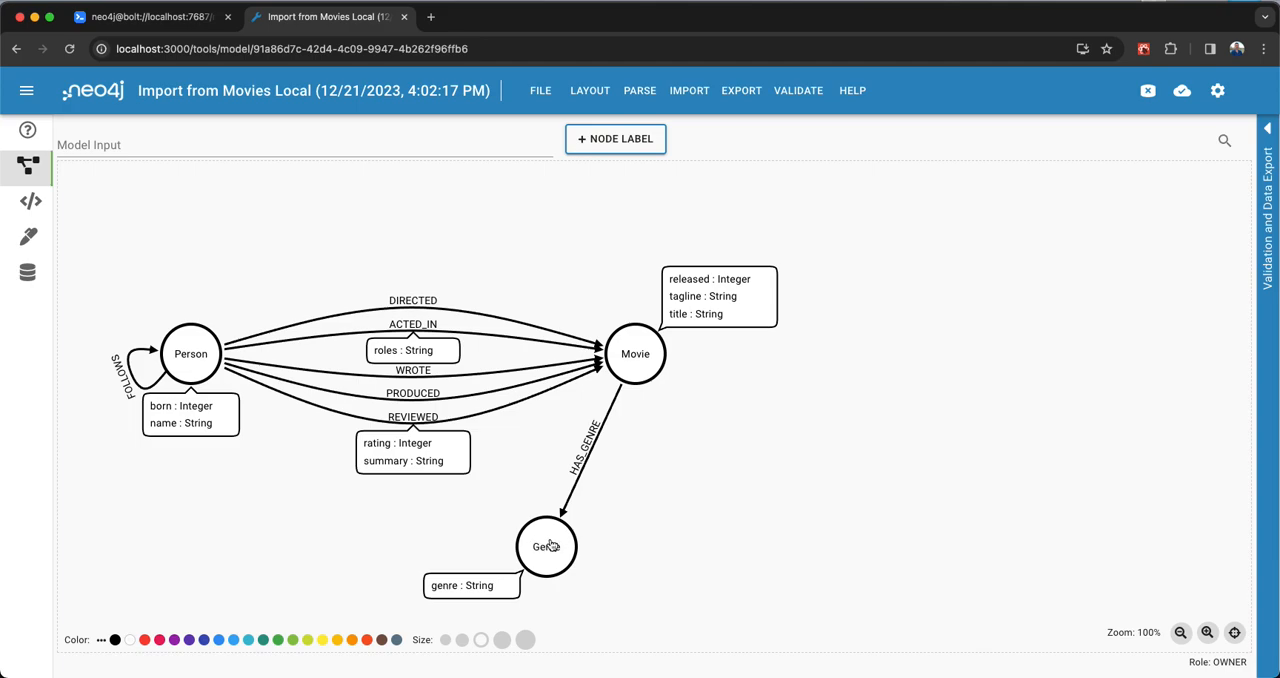
{"action": "left_click", "coordinate": [795, 95]}
{"action": "left_click", "coordinate": [800, 124]}
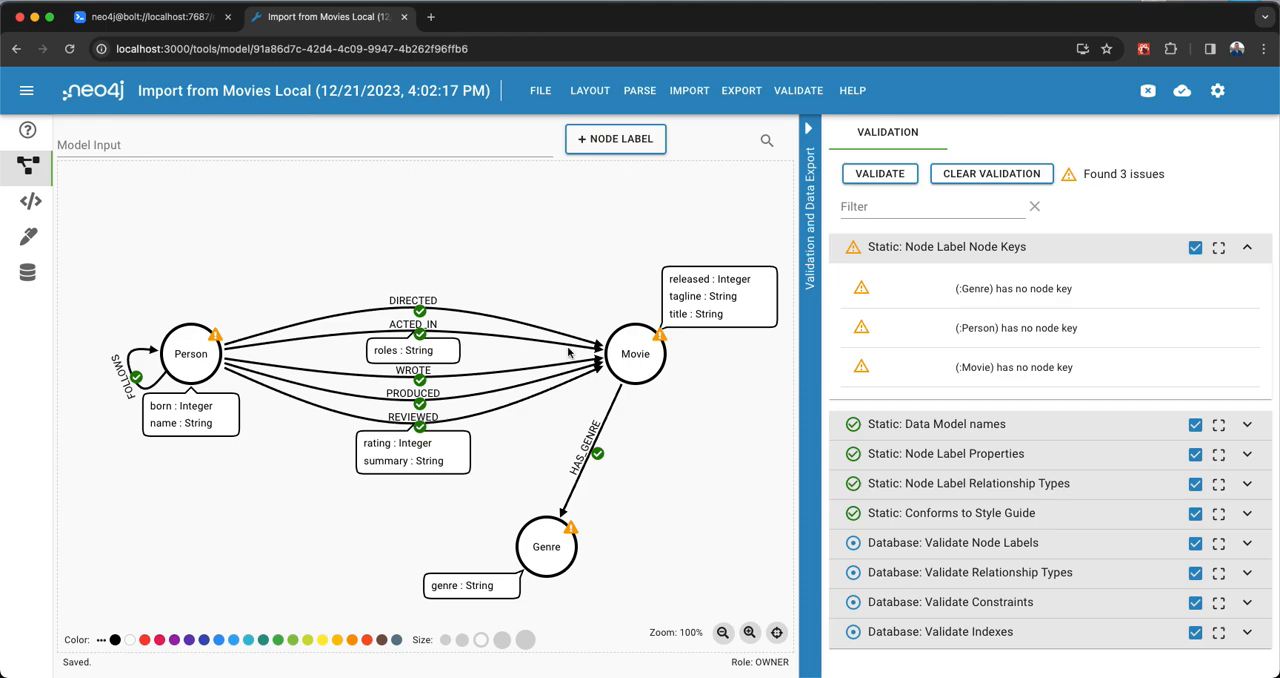
- Review the Person node's validation issues and make its name property the node key
{"action": "left_click", "coordinate": [186, 341]}
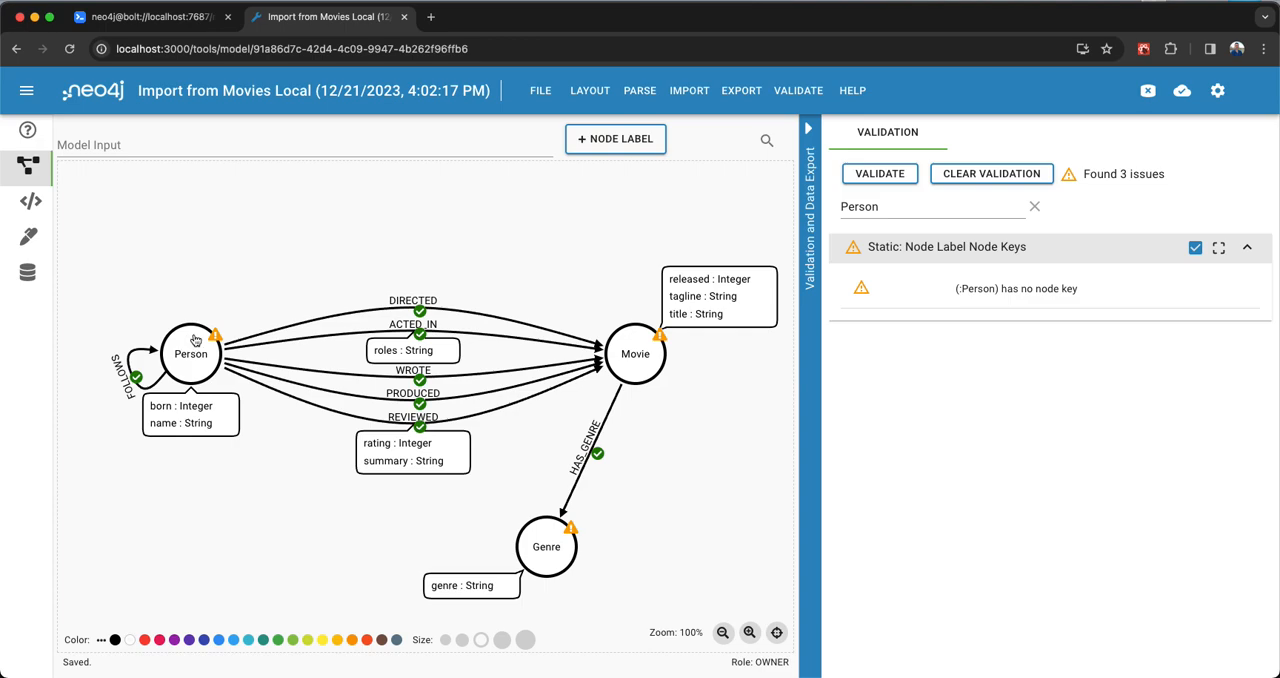
{"action": "left_click", "coordinate": [811, 356]}
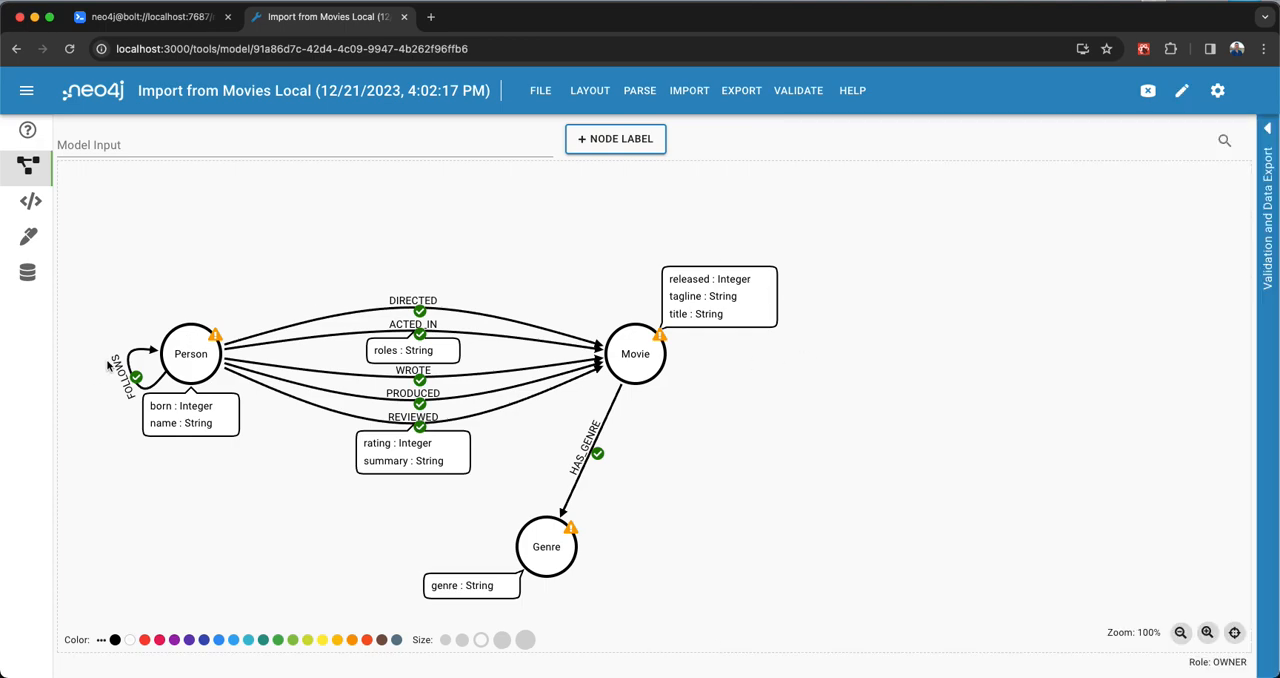
{"action": "left_click", "coordinate": [191, 343]}
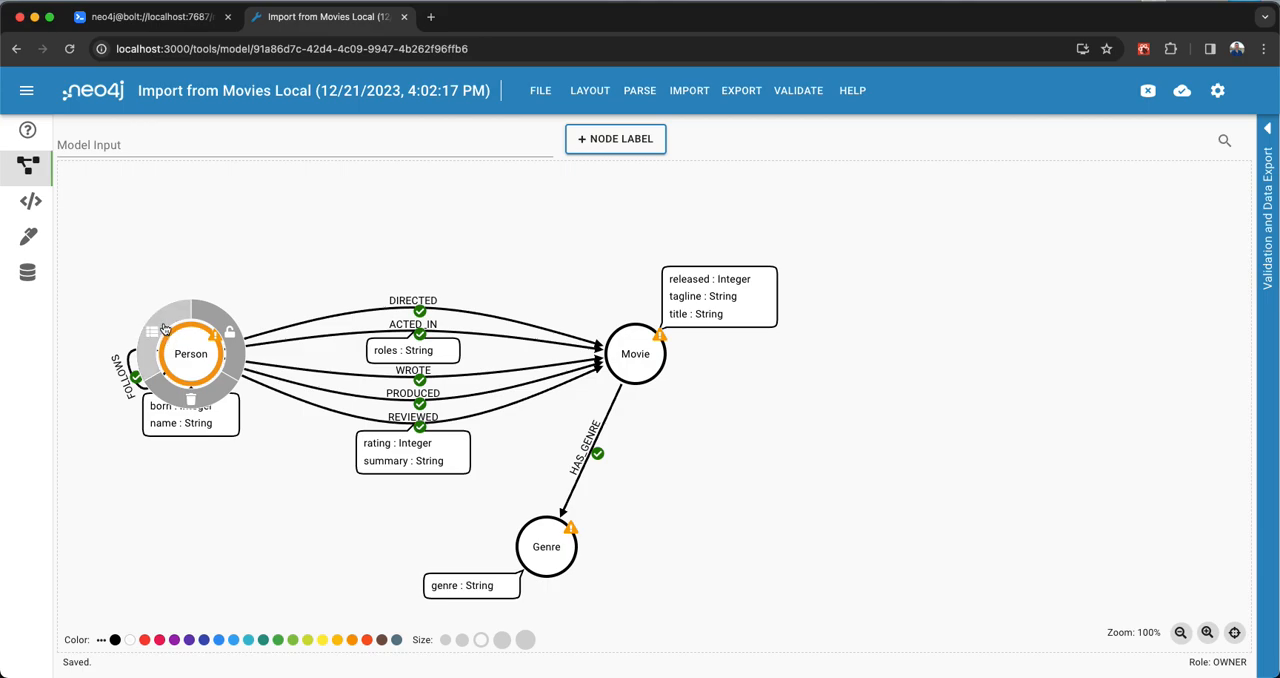
{"action": "left_click", "coordinate": [165, 330]}
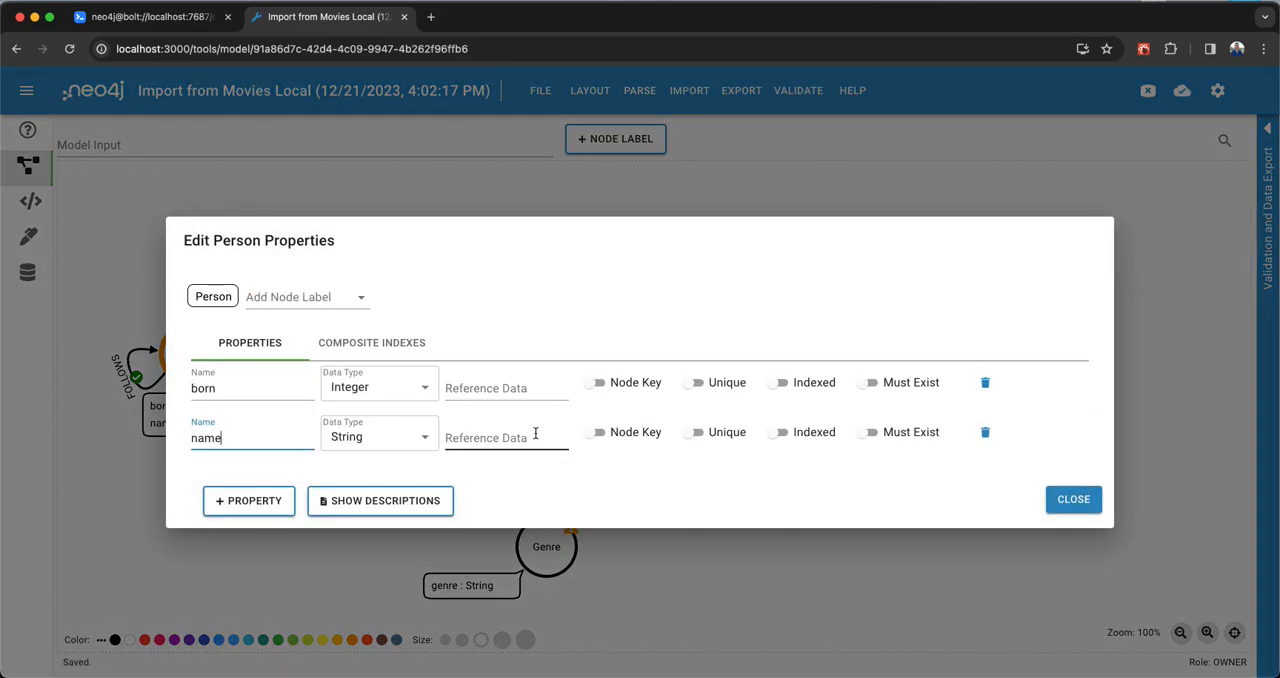
{"action": "left_click", "coordinate": [599, 434]}
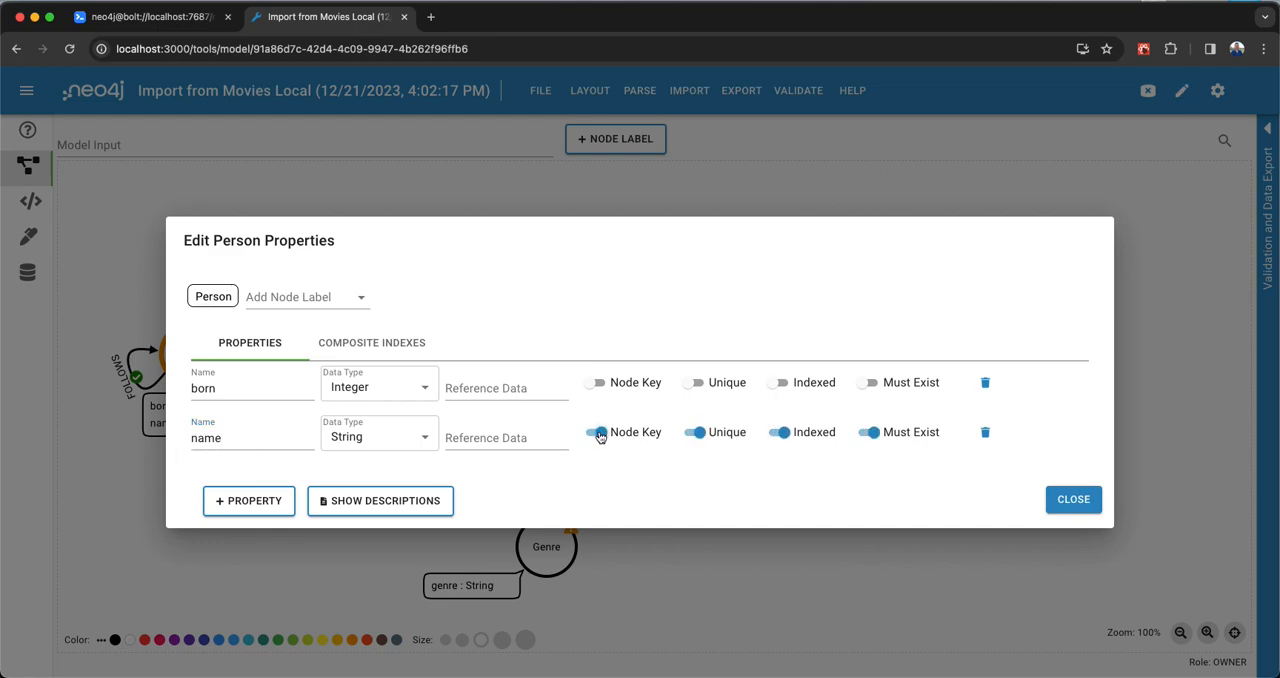
{"action": "left_click", "coordinate": [1066, 503]}
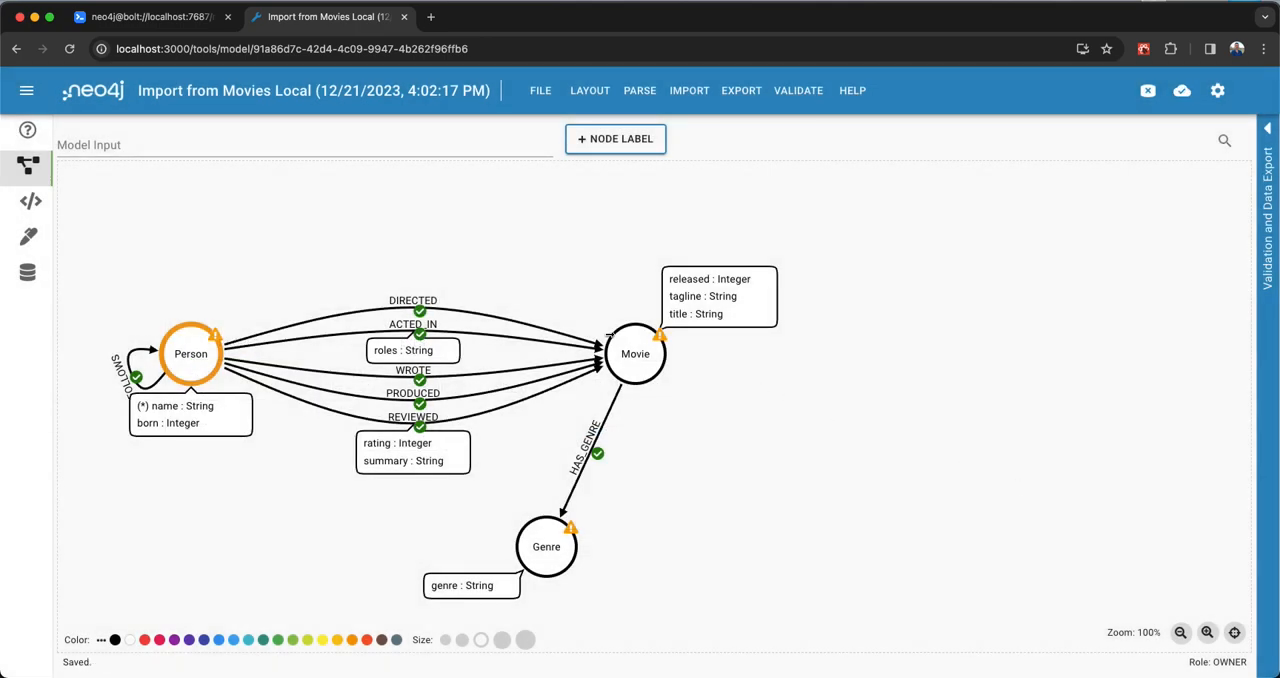
- Make the title property the node key of the Movie node
{"action": "left_click", "coordinate": [636, 347]}
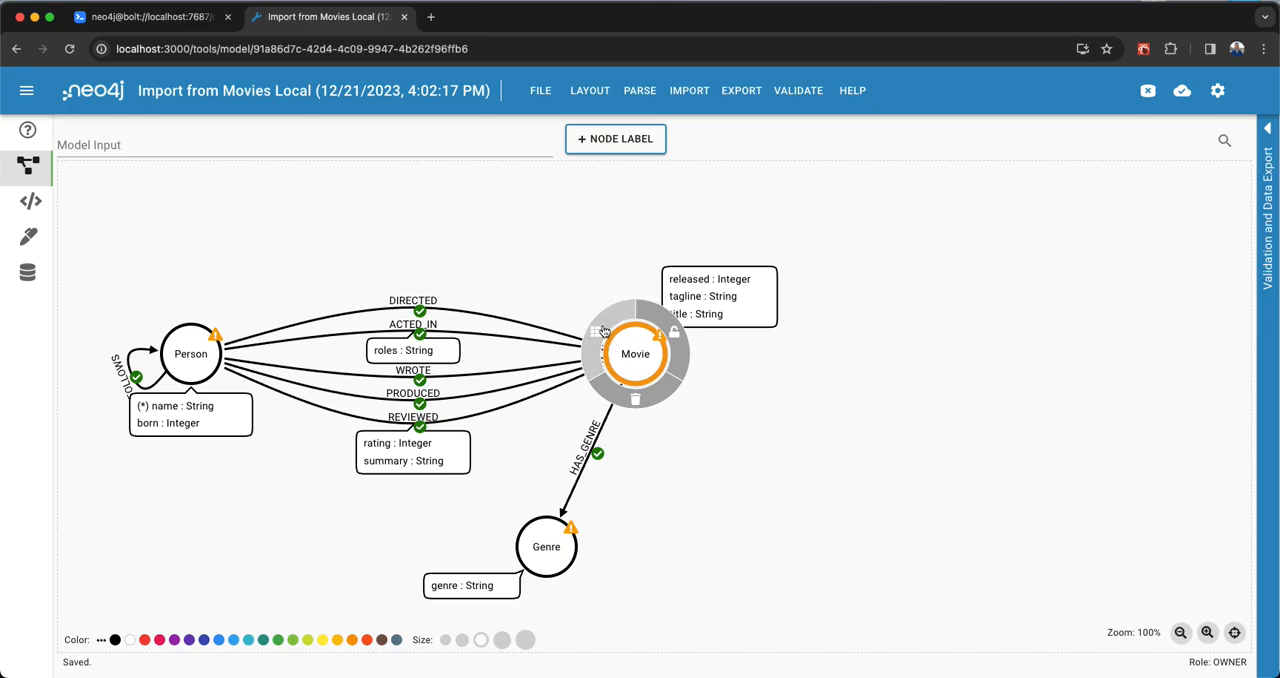
{"action": "double_click", "coordinate": [636, 347]}
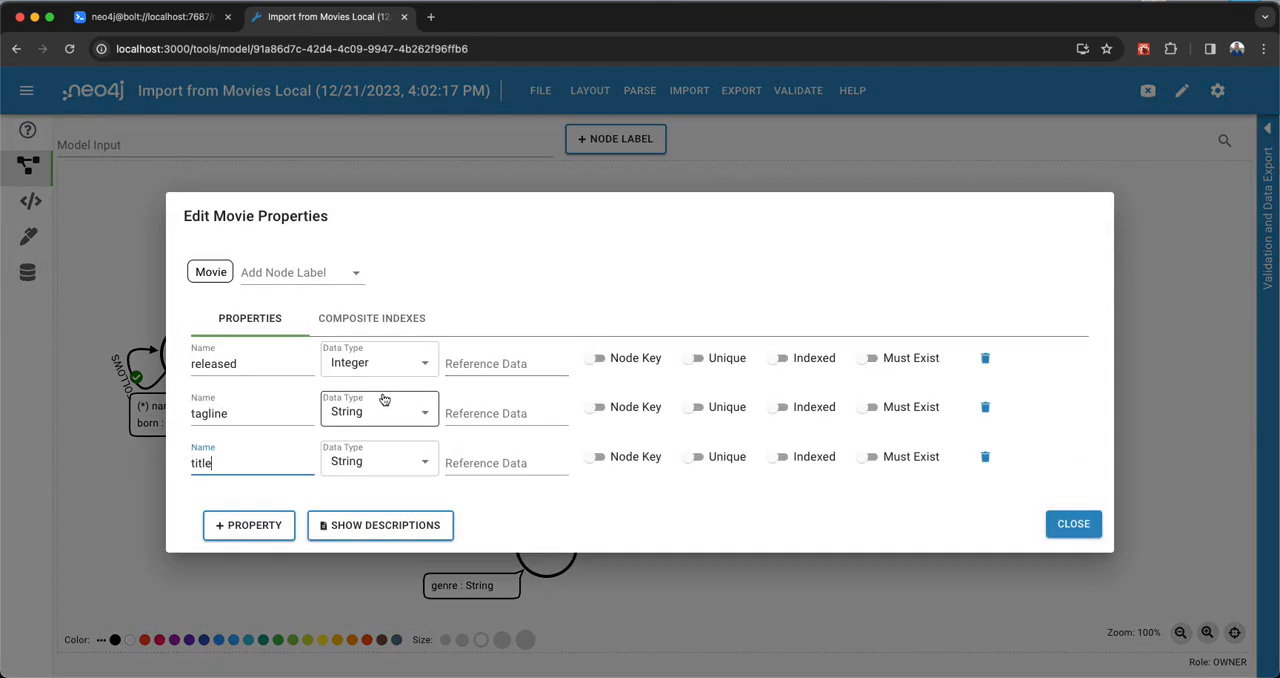
{"action": "left_click", "coordinate": [598, 457]}
{"action": "left_click", "coordinate": [1073, 523]}
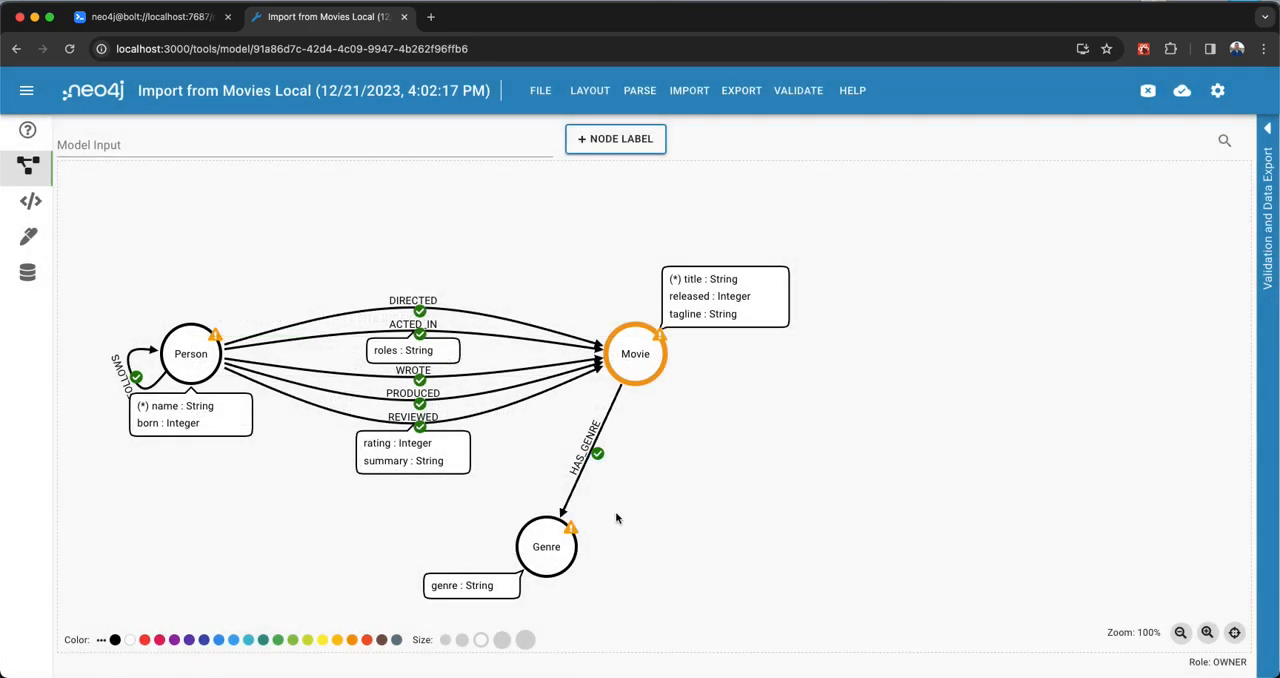
- Make the genre property the node key of the Genre node
{"action": "left_click", "coordinate": [532, 532]}
{"action": "double_click", "coordinate": [532, 532]}
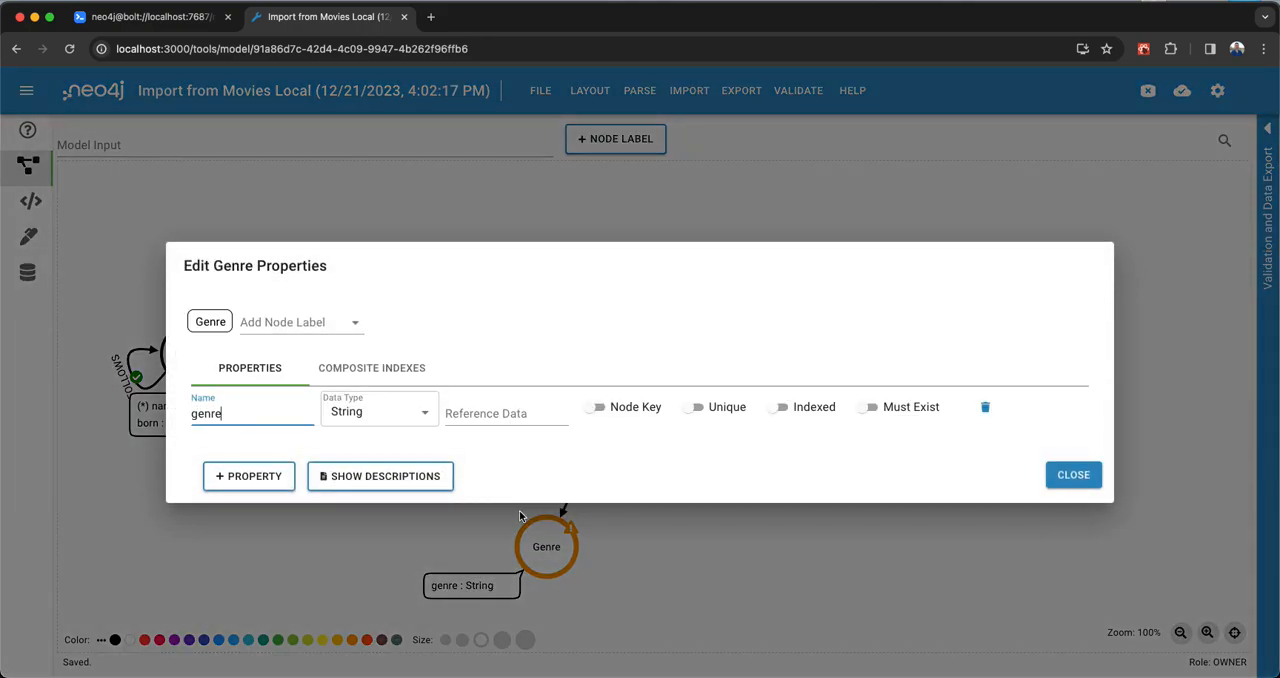
{"action": "left_click", "coordinate": [634, 409]}
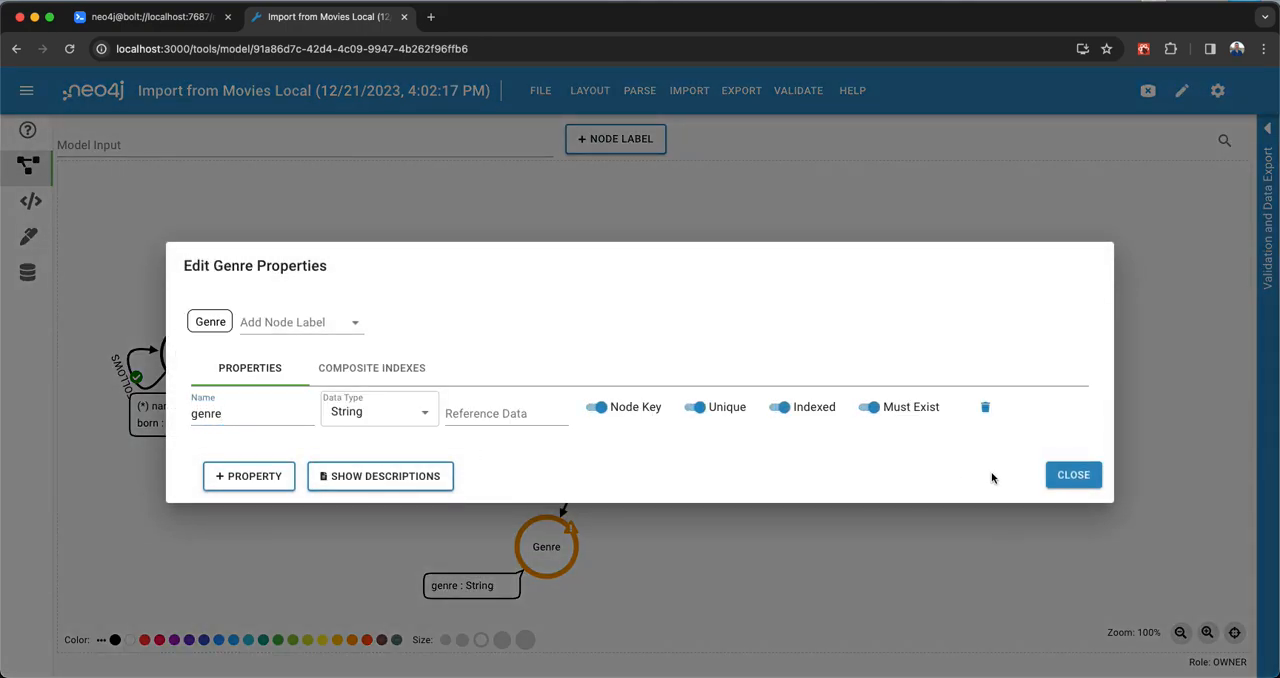
{"action": "left_click", "coordinate": [1073, 475]}
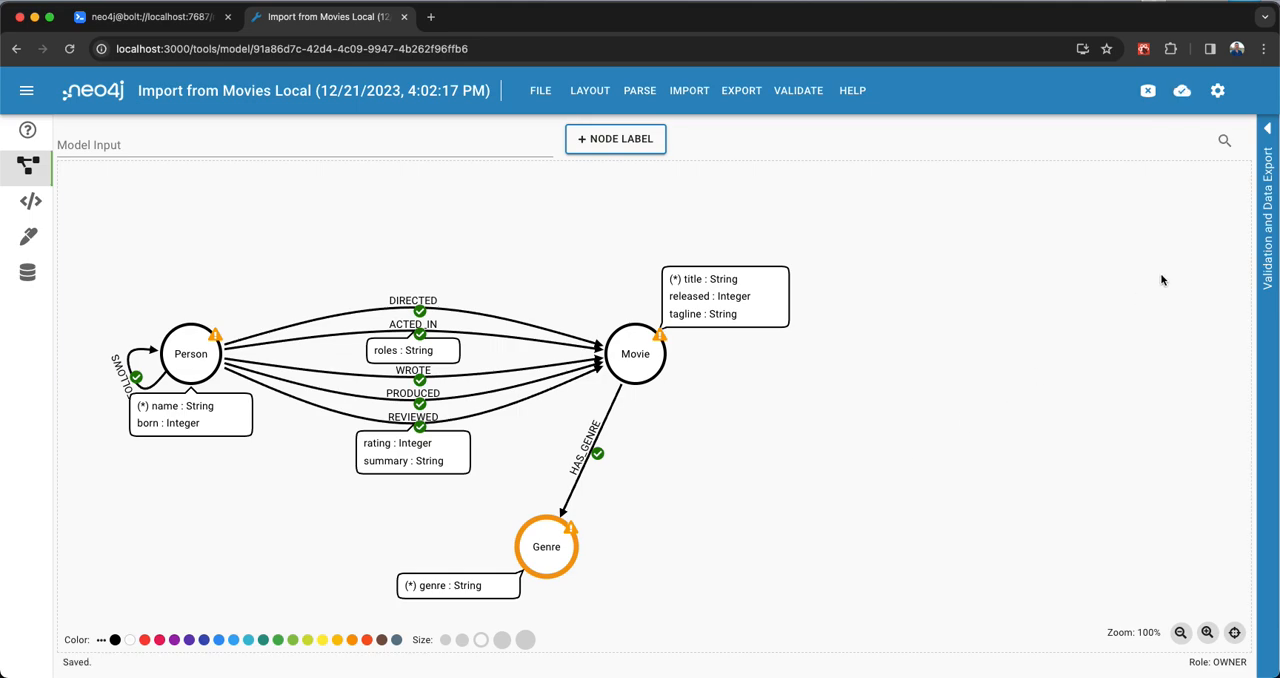
- Reopen the validation results and validate the model again with the new node keys
{"action": "left_click", "coordinate": [1260, 339]}
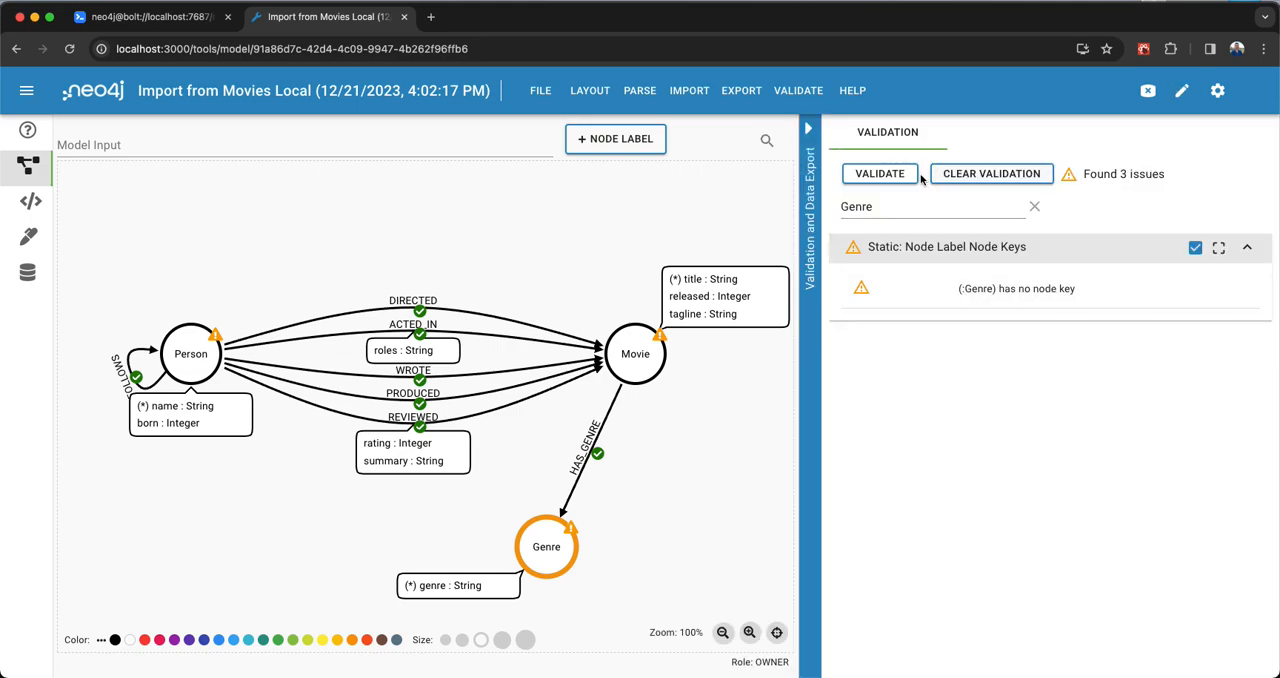
{"action": "left_click", "coordinate": [798, 90]}
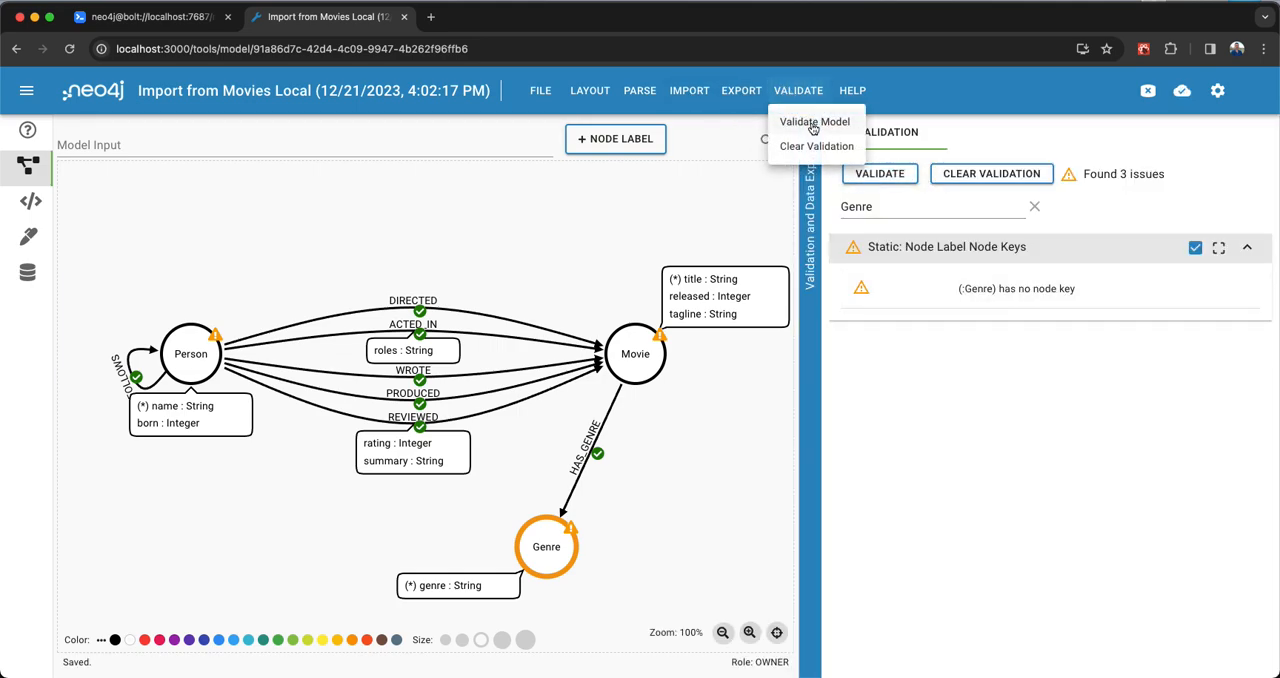
{"action": "left_click", "coordinate": [811, 123]}
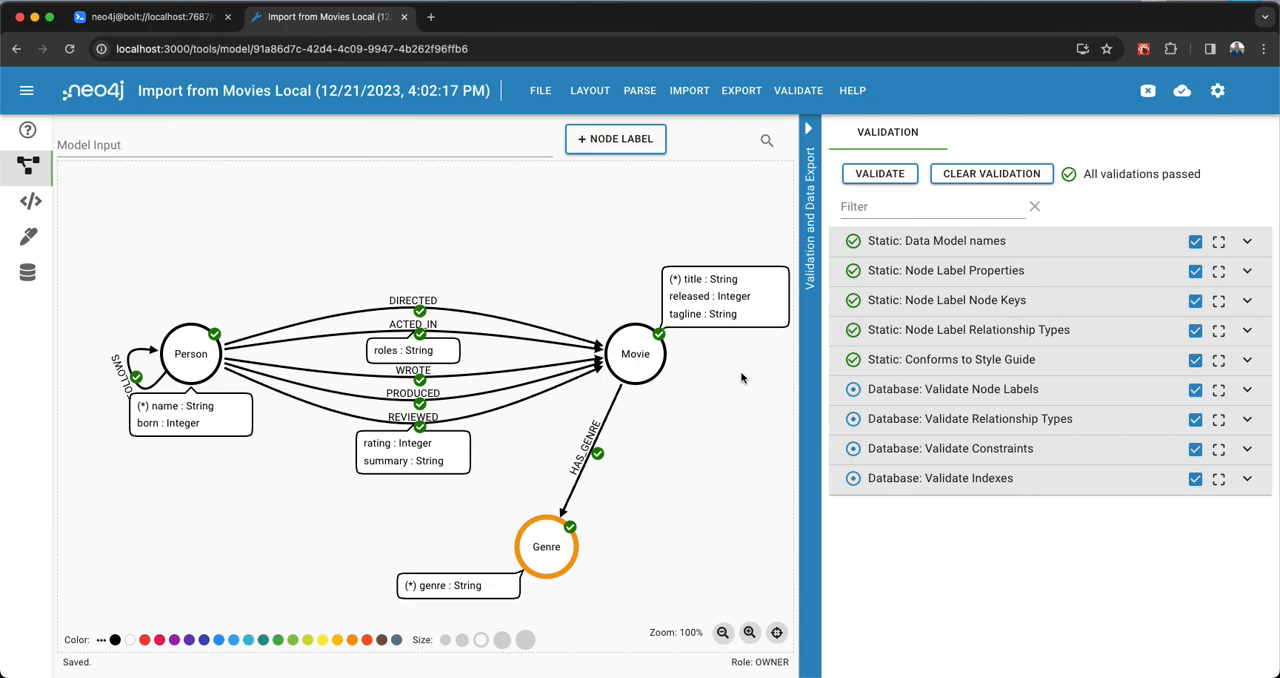
- Connect to the Movies Local database and validate the model against it, reviewing the label, relationship and constraint results
{"action": "left_click", "coordinate": [1147, 91]}
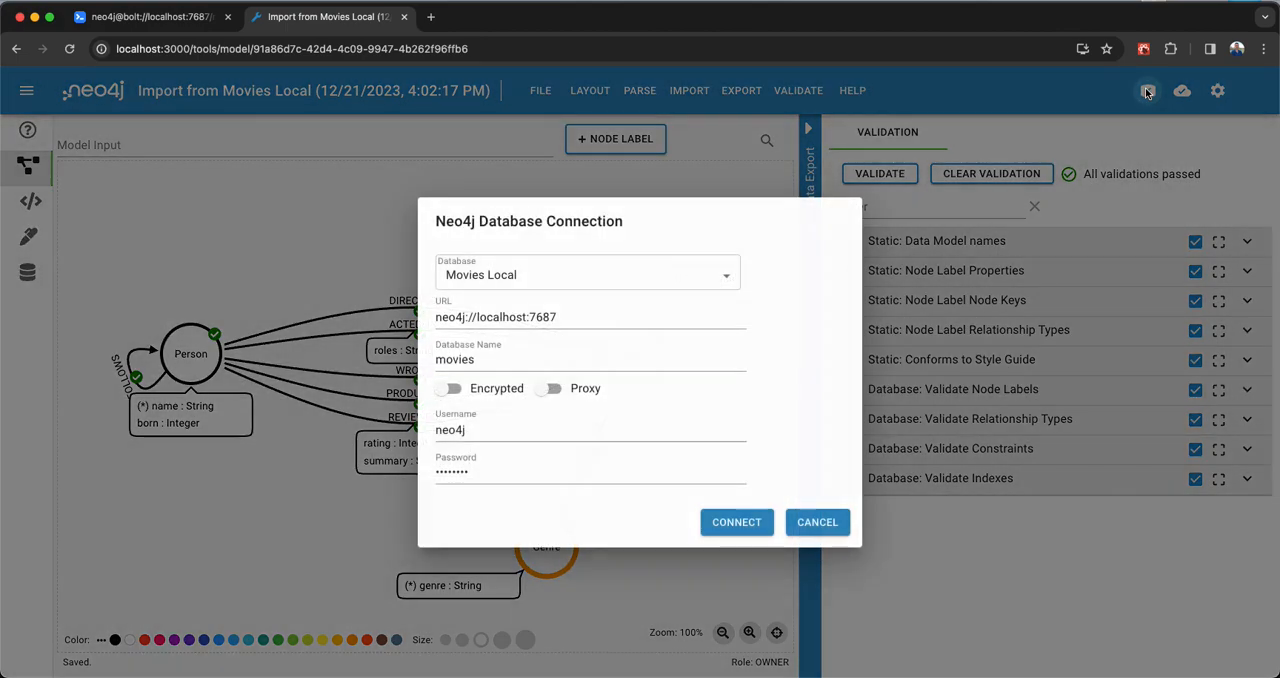
{"action": "left_click", "coordinate": [745, 524]}
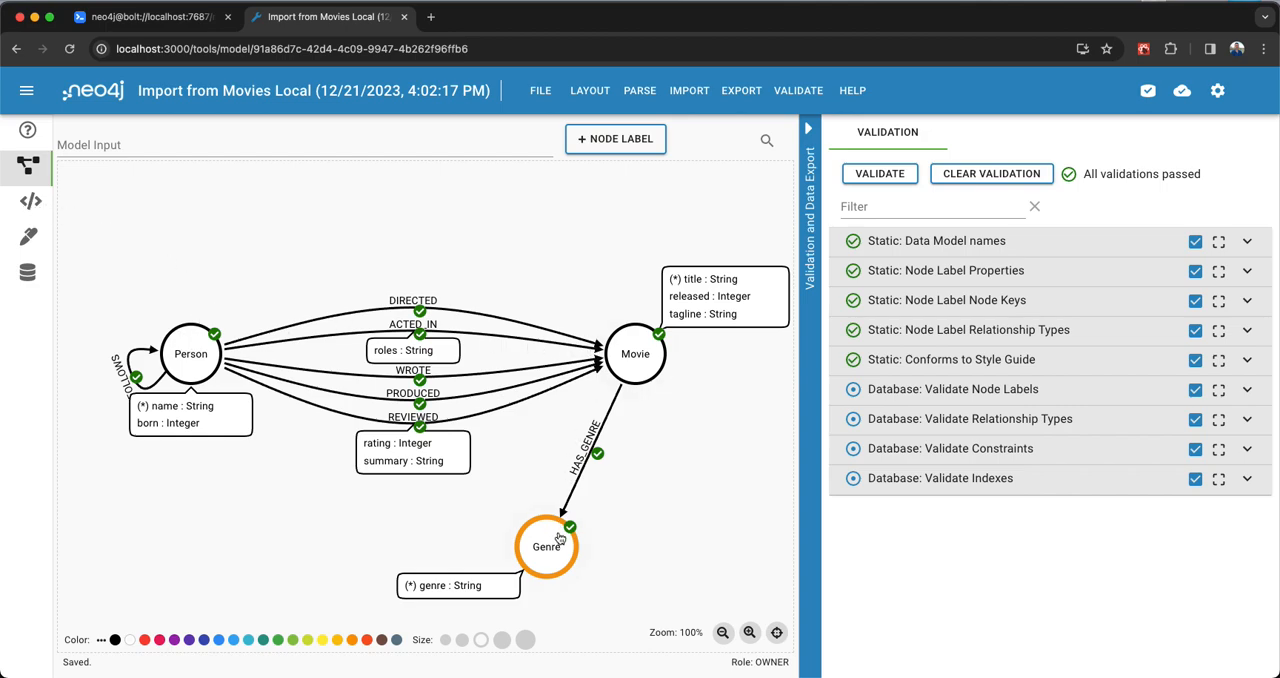
{"action": "left_click", "coordinate": [885, 176]}
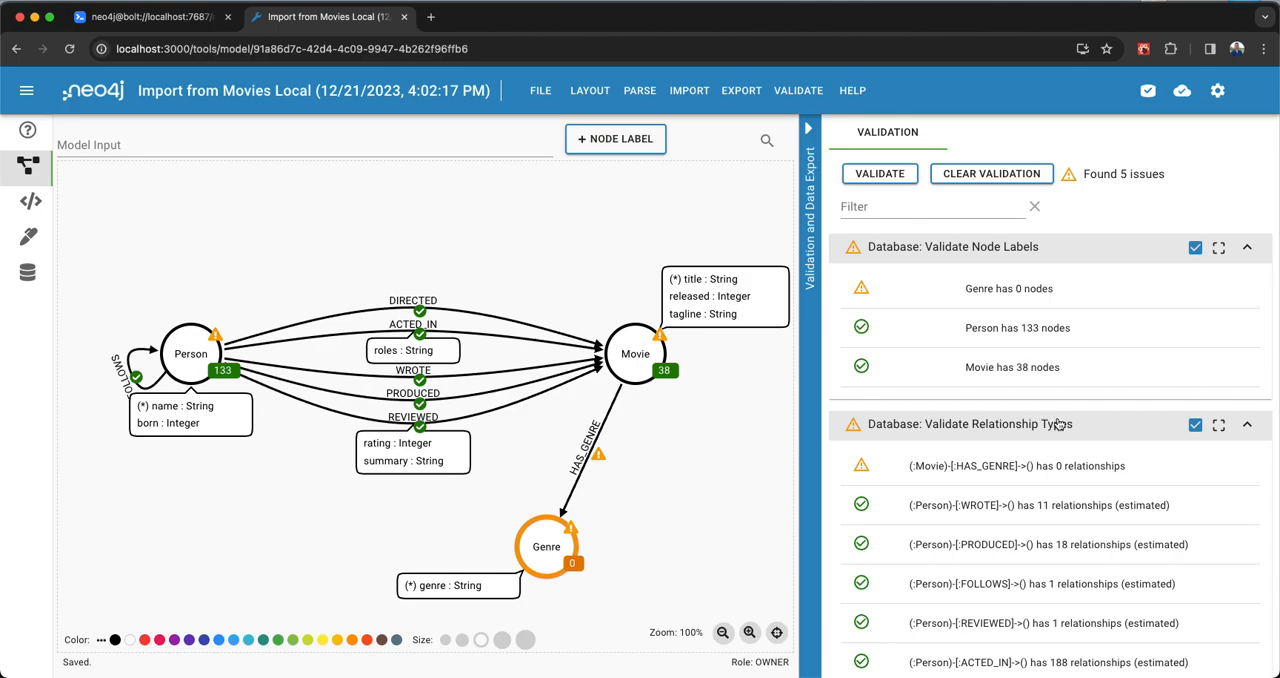
{"action": "scroll", "coordinate": [1058, 425], "scroll_direction": "down", "scroll_amount": 10}
{"action": "scroll", "coordinate": [1058, 425], "scroll_direction": "up", "scroll_amount": 10}
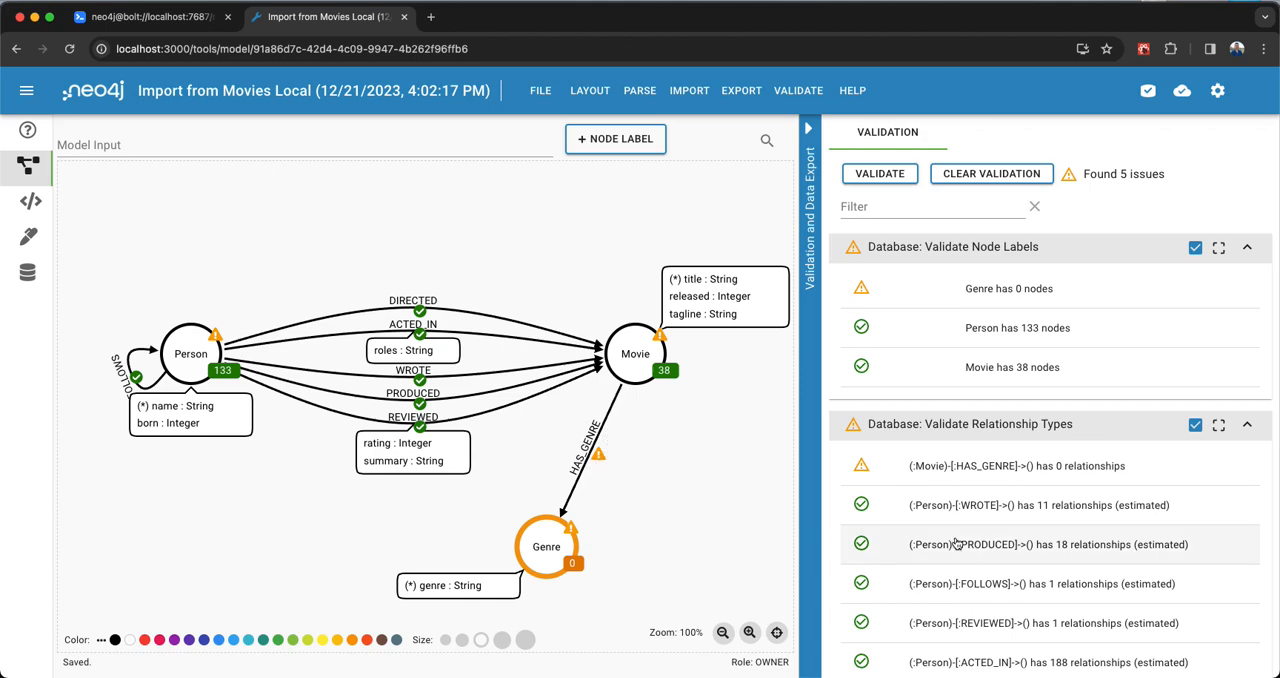
{"action": "scroll", "coordinate": [990, 543], "scroll_direction": "down", "scroll_amount": 5}
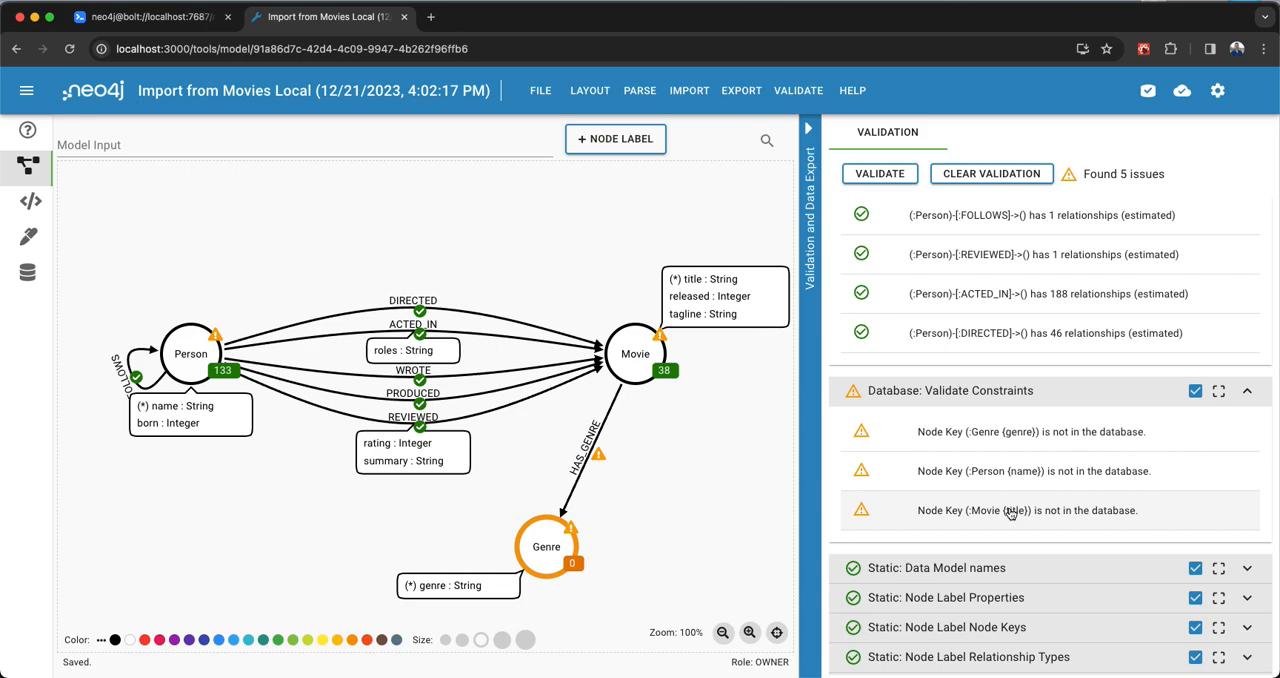
- Clear the model's validation results and disconnect from the Movies Local database
{"action": "left_click", "coordinate": [817, 476]}
{"action": "left_click", "coordinate": [797, 91]}
{"action": "left_click", "coordinate": [804, 150]}
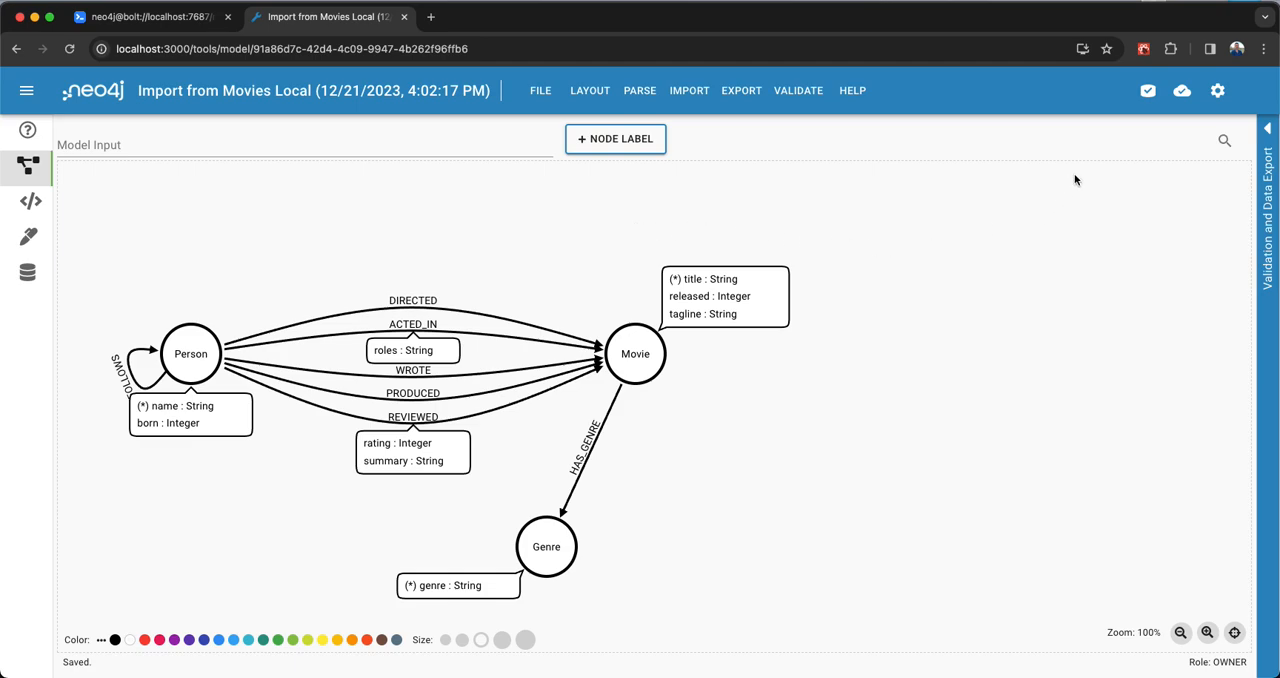
{"action": "left_click", "coordinate": [1150, 91]}
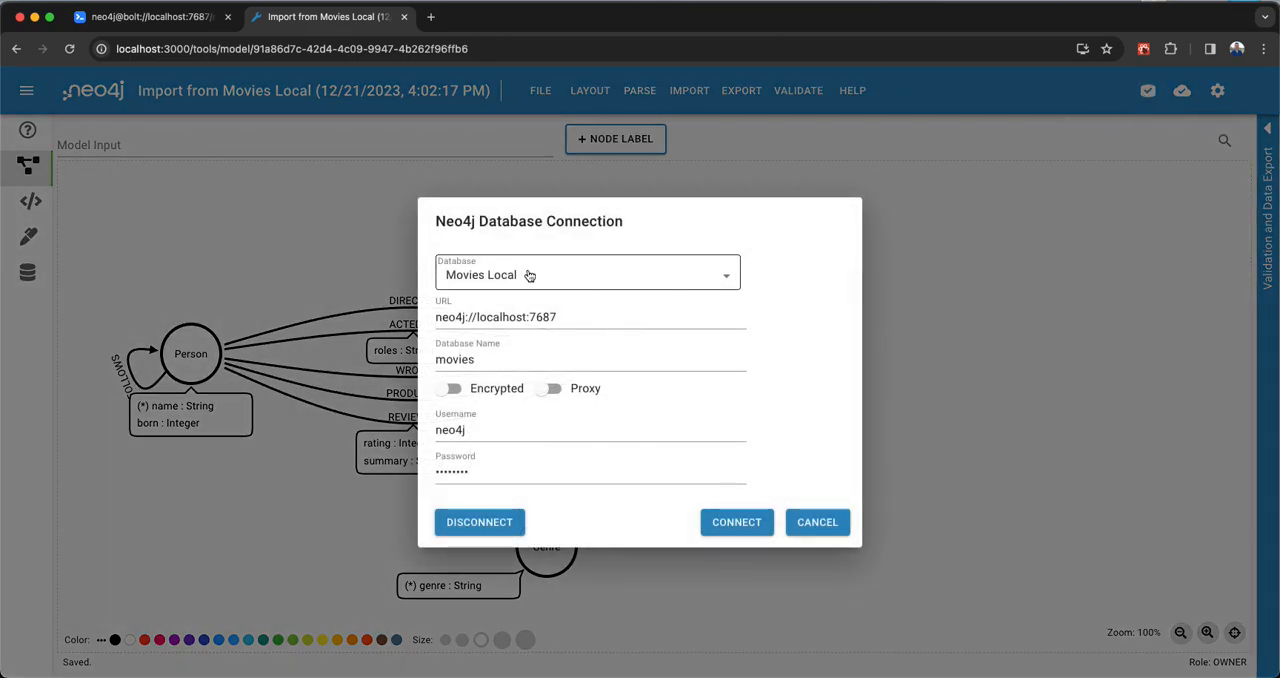
{"action": "left_click", "coordinate": [490, 520]}
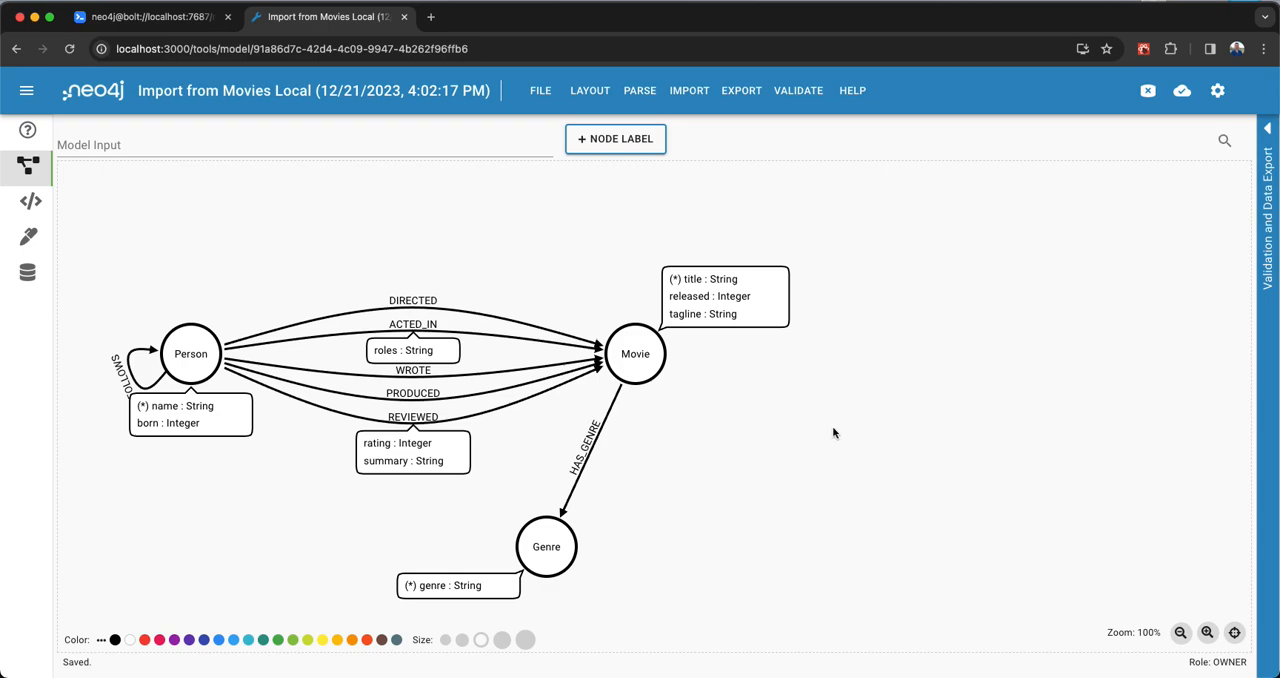
{"action": "left_click", "coordinate": [692, 91]}
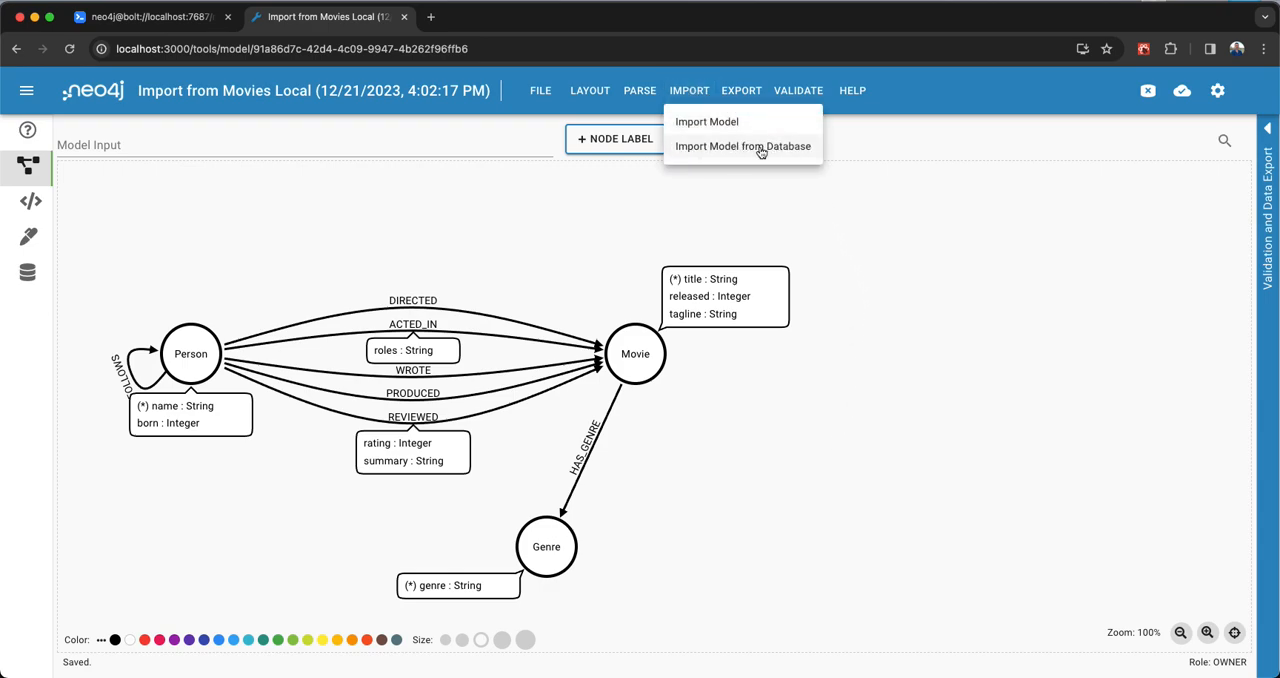
{"action": "left_click", "coordinate": [614, 212]}
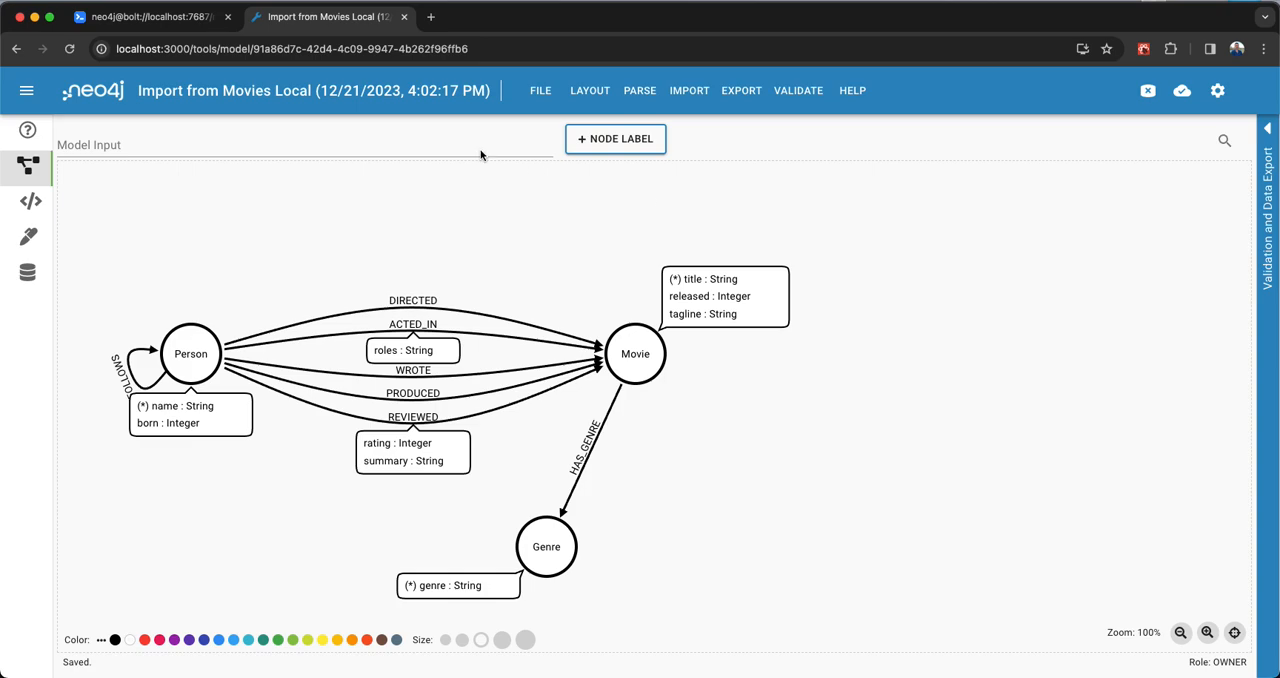
- Switch to Neo4j Browser and run CALL apoc.meta.schema on the movies database
{"action": "left_click", "coordinate": [172, 18]}
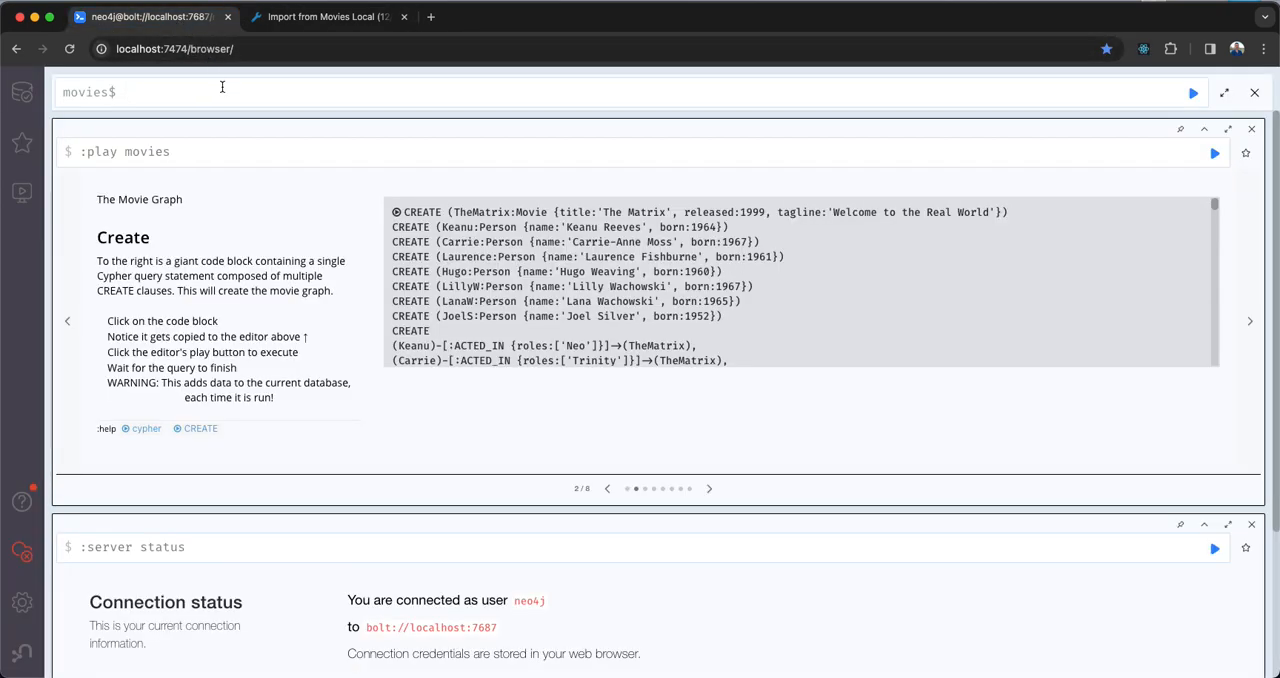
{"action": "type", "text": "CALL apoc.met"}
{"action": "key", "text": "Tab"}
{"action": "key", "text": "Return"}
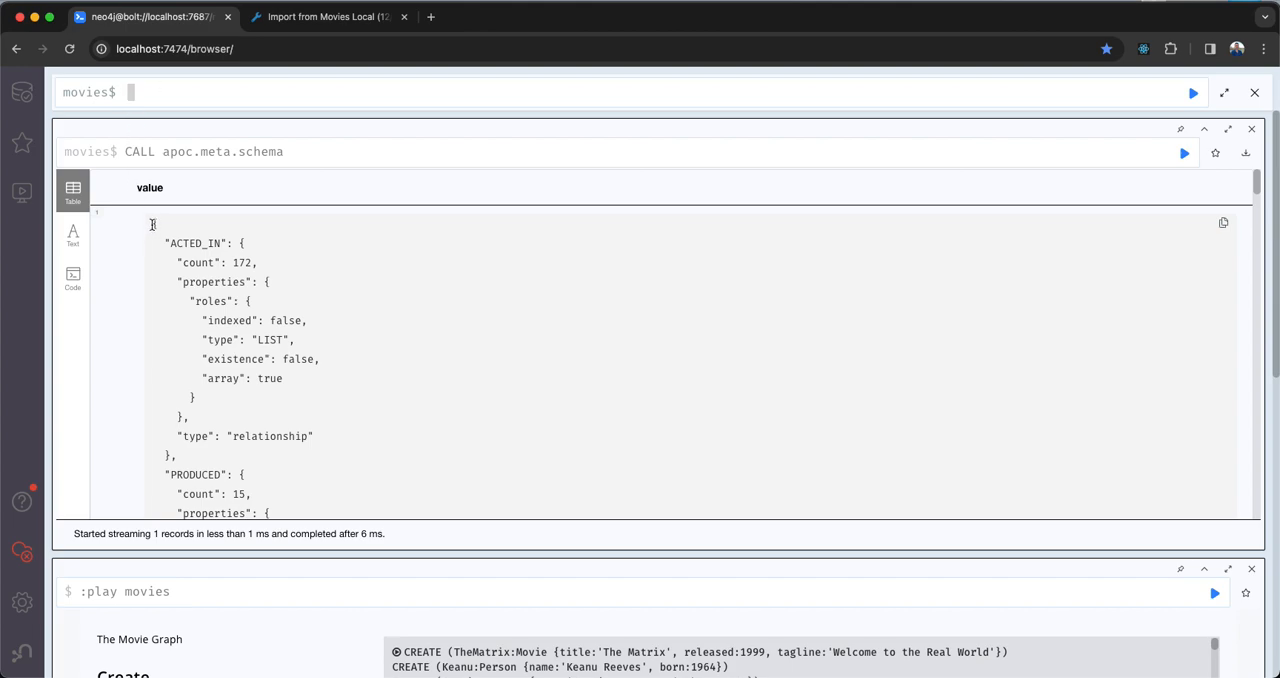
- Examine the apoc.meta.schema result, including its export formats, the value column heading and the JSON content beneath it
{"action": "left_click_drag", "start_coordinate": [153, 223], "coordinate": [354, 539]}
{"action": "left_click_drag", "start_coordinate": [354, 537], "coordinate": [335, 497]}
{"action": "key", "text": "super+c"}
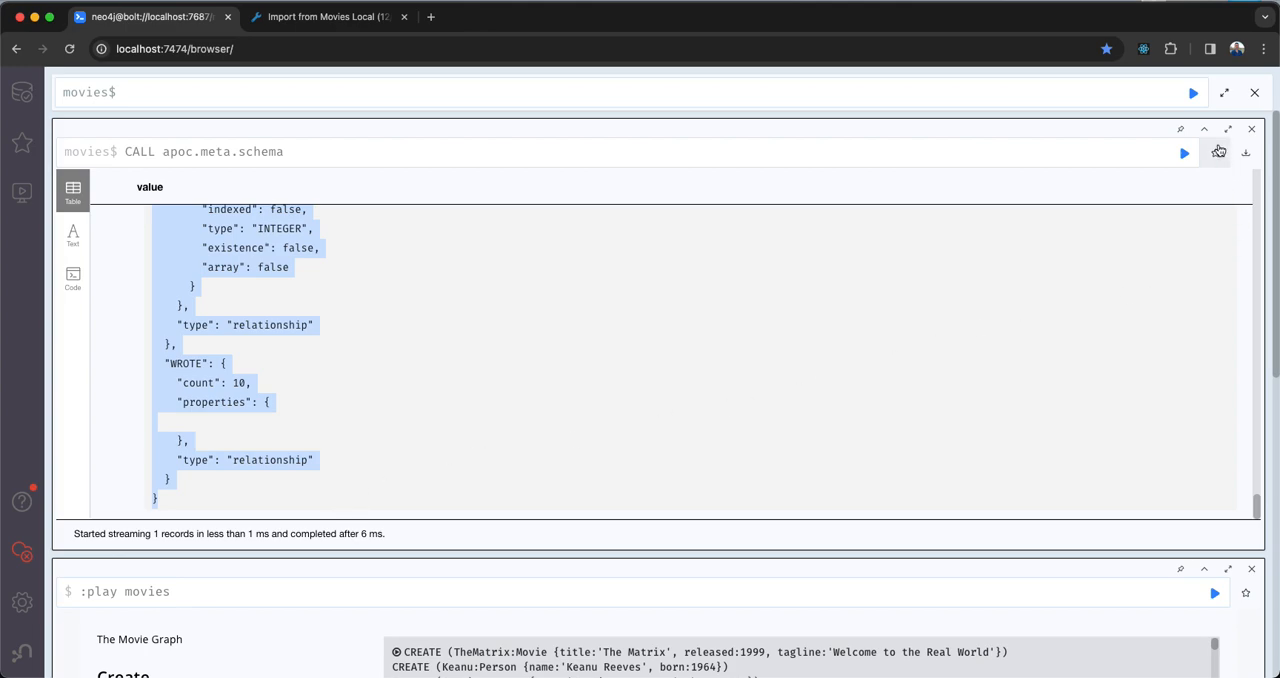
{"action": "mouse_move", "coordinate": [1245, 155]}
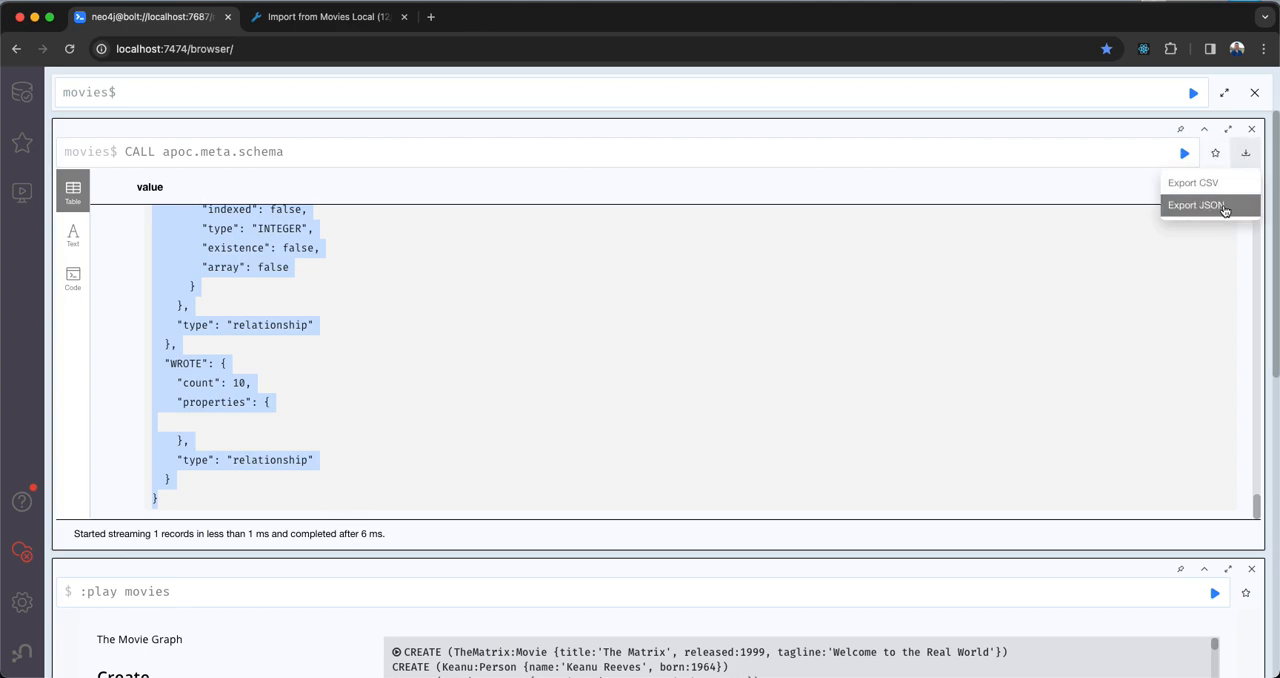
{"action": "scroll", "coordinate": [634, 349], "scroll_direction": "up", "scroll_amount": 10}
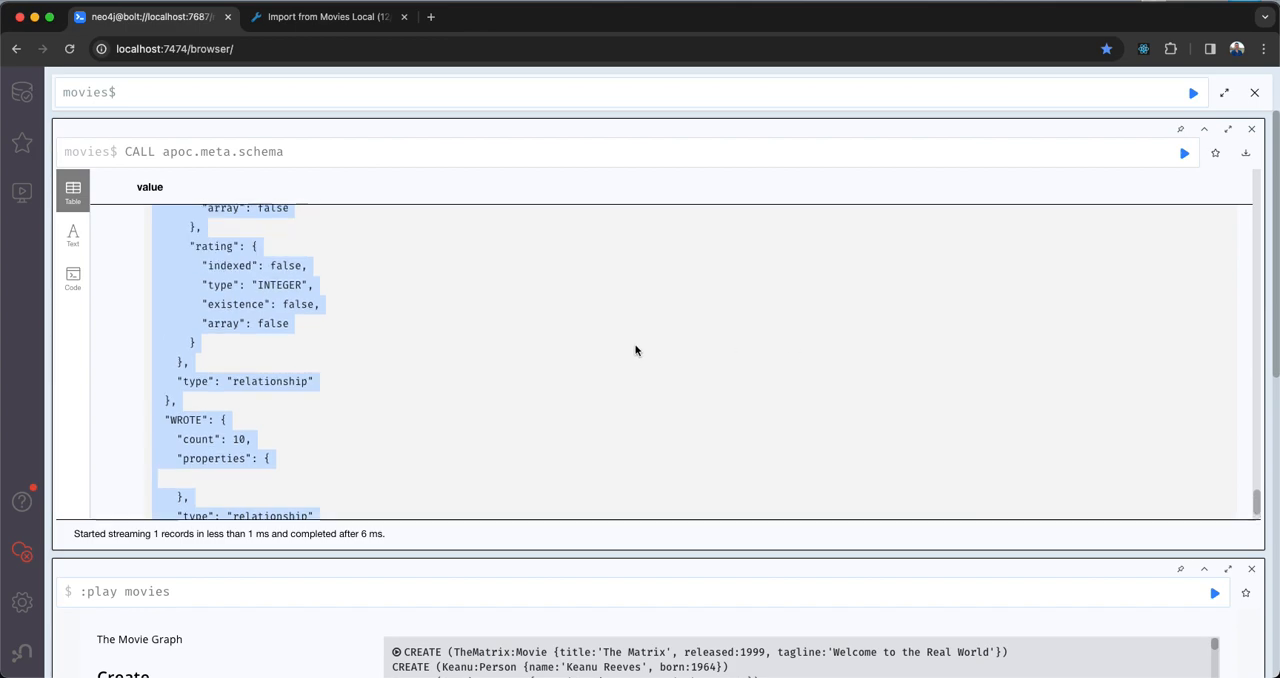
{"action": "scroll", "coordinate": [634, 349], "scroll_direction": "up", "scroll_amount": 10}
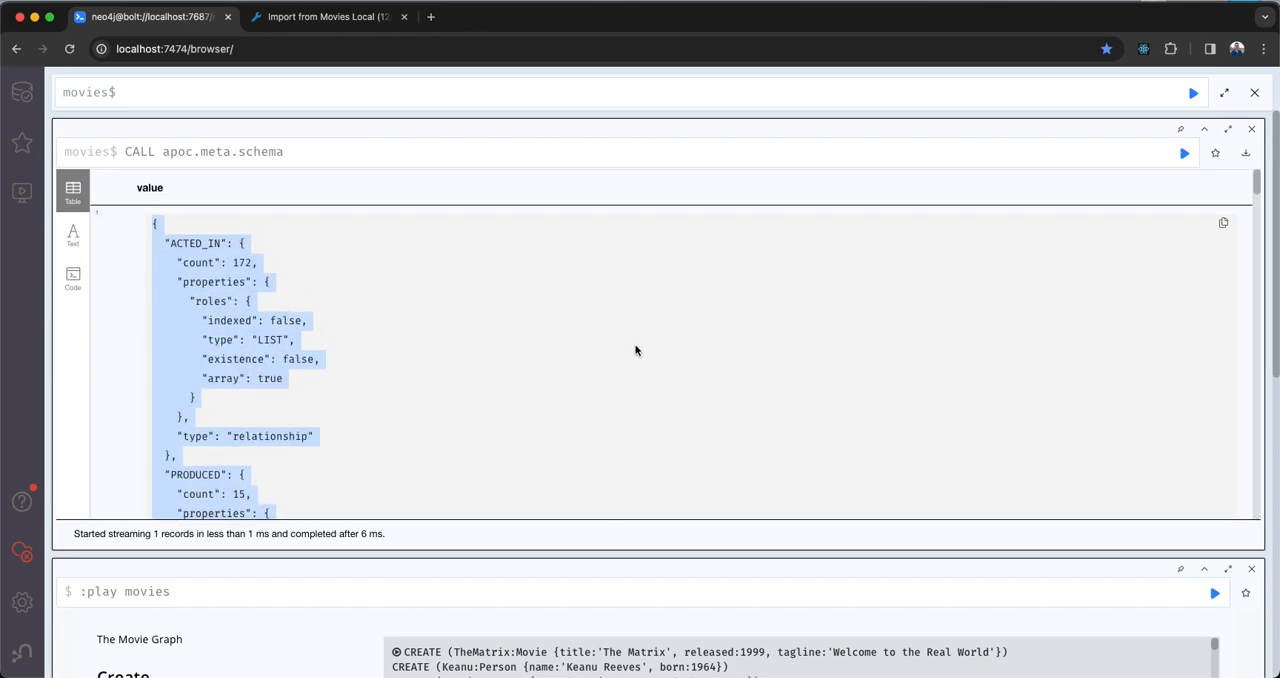
{"action": "left_click_drag", "start_coordinate": [137, 188], "coordinate": [188, 195]}
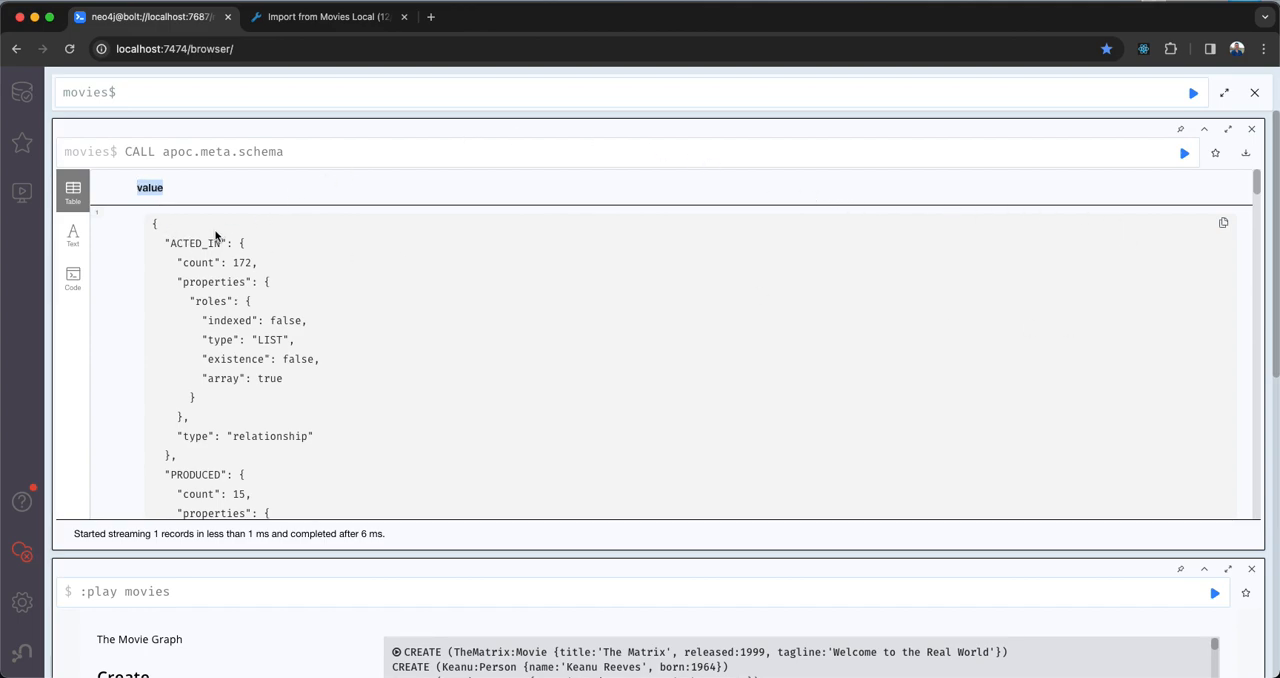
{"action": "left_click_drag", "start_coordinate": [152, 222], "coordinate": [312, 380]}
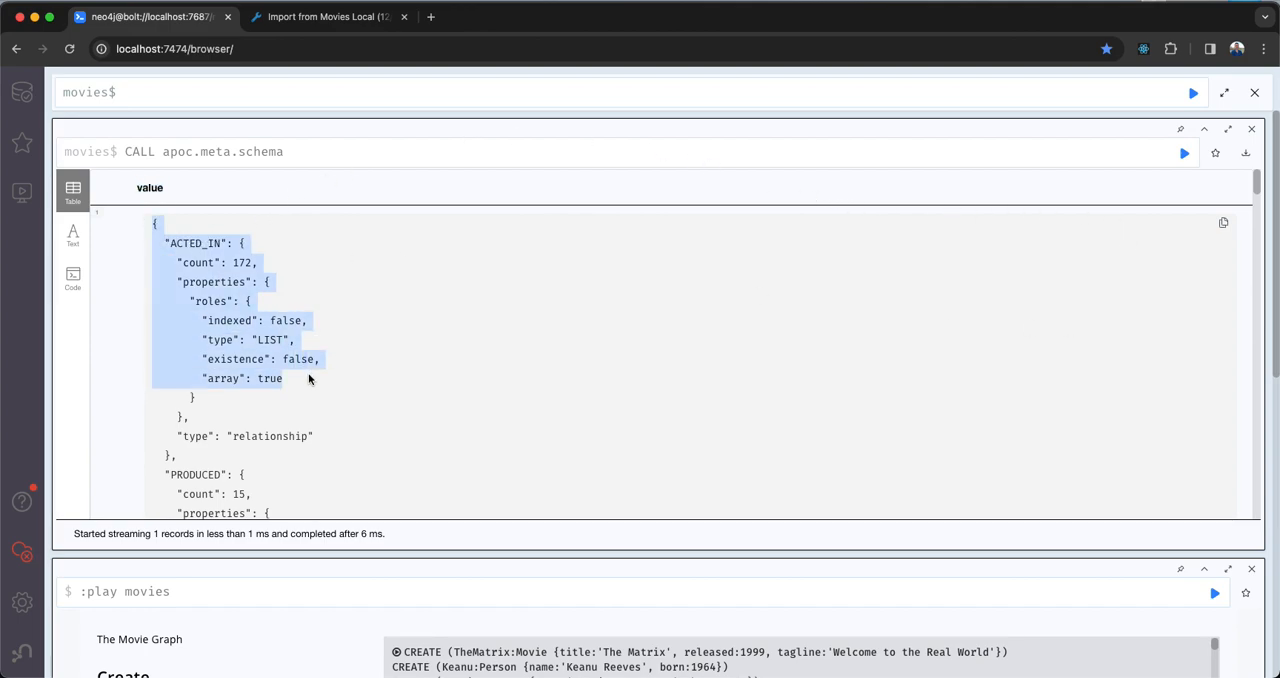
- Switch to the Cypher Workbench model, import the copied apoc.meta.schema JSON as a model, and spread its Person and Movie nodes apart
{"action": "left_click", "coordinate": [318, 18]}
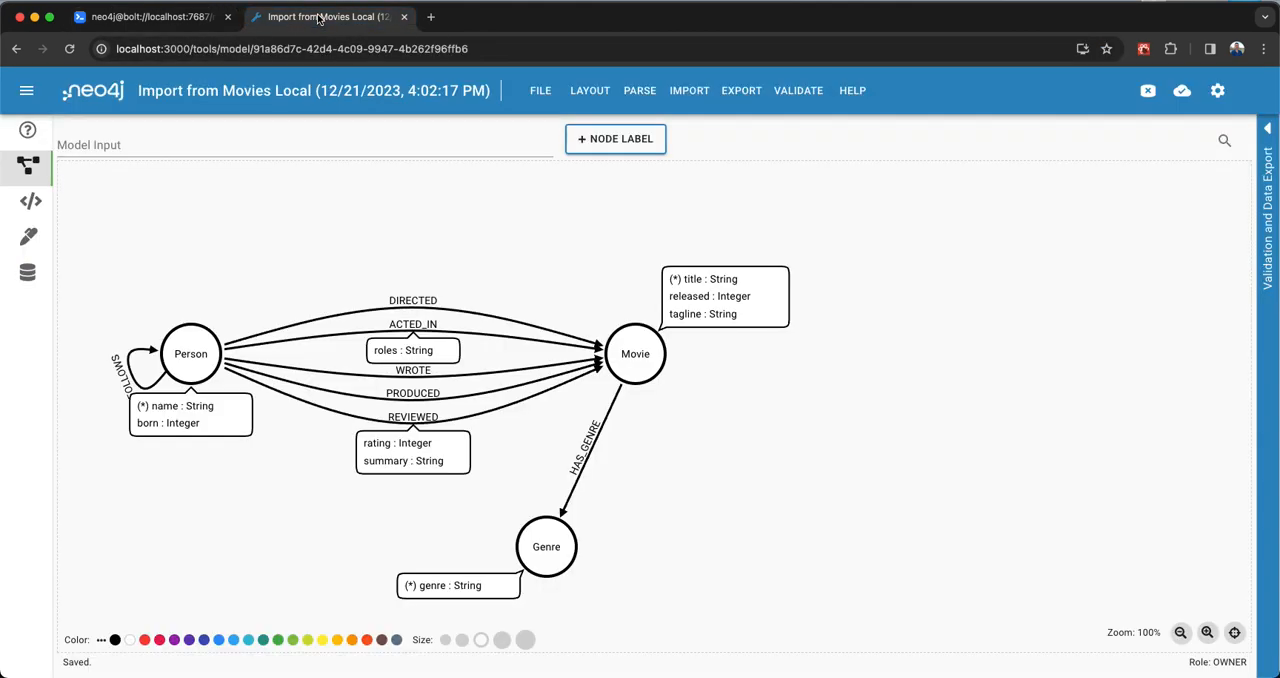
{"action": "left_click", "coordinate": [688, 96]}
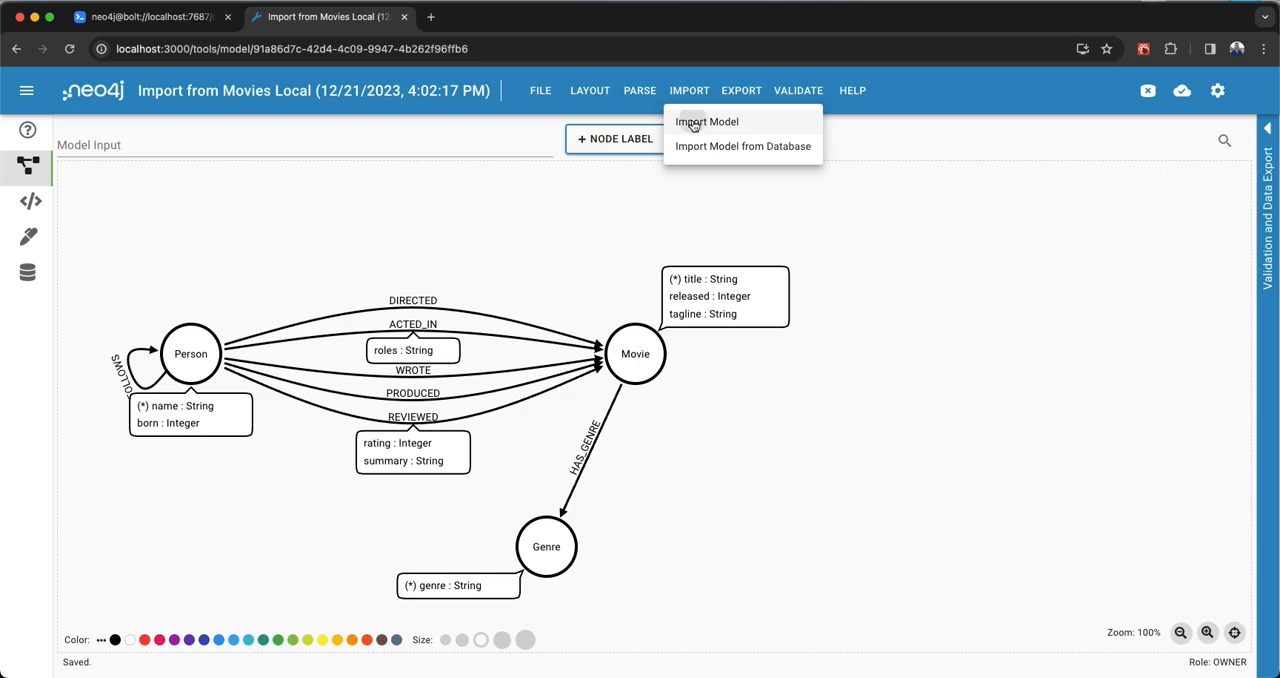
{"action": "left_click", "coordinate": [692, 122]}
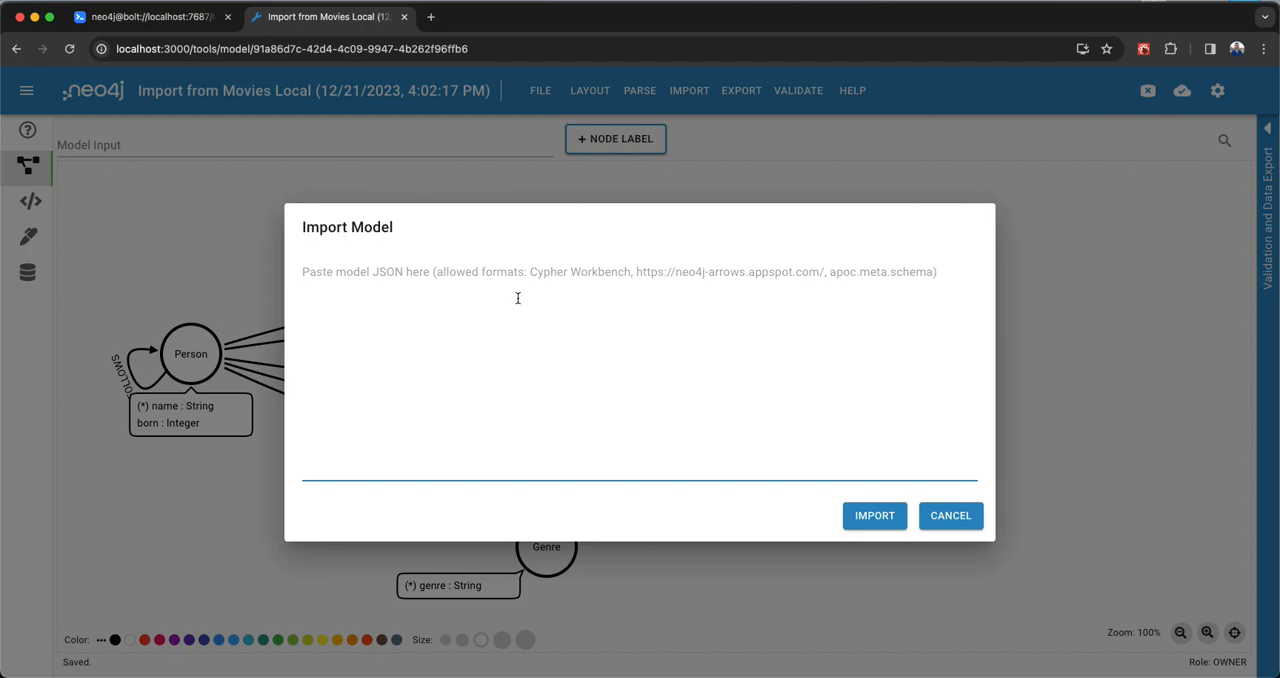
{"action": "key", "text": "super+v"}
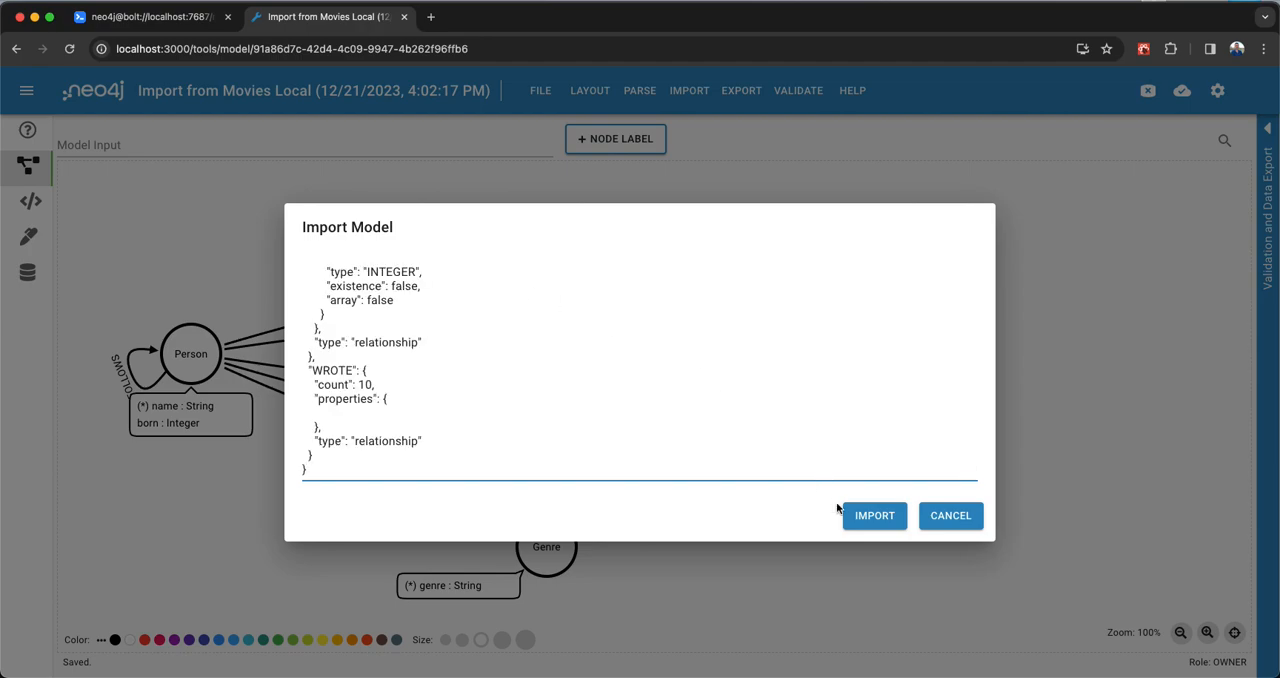
{"action": "left_click", "coordinate": [880, 518]}
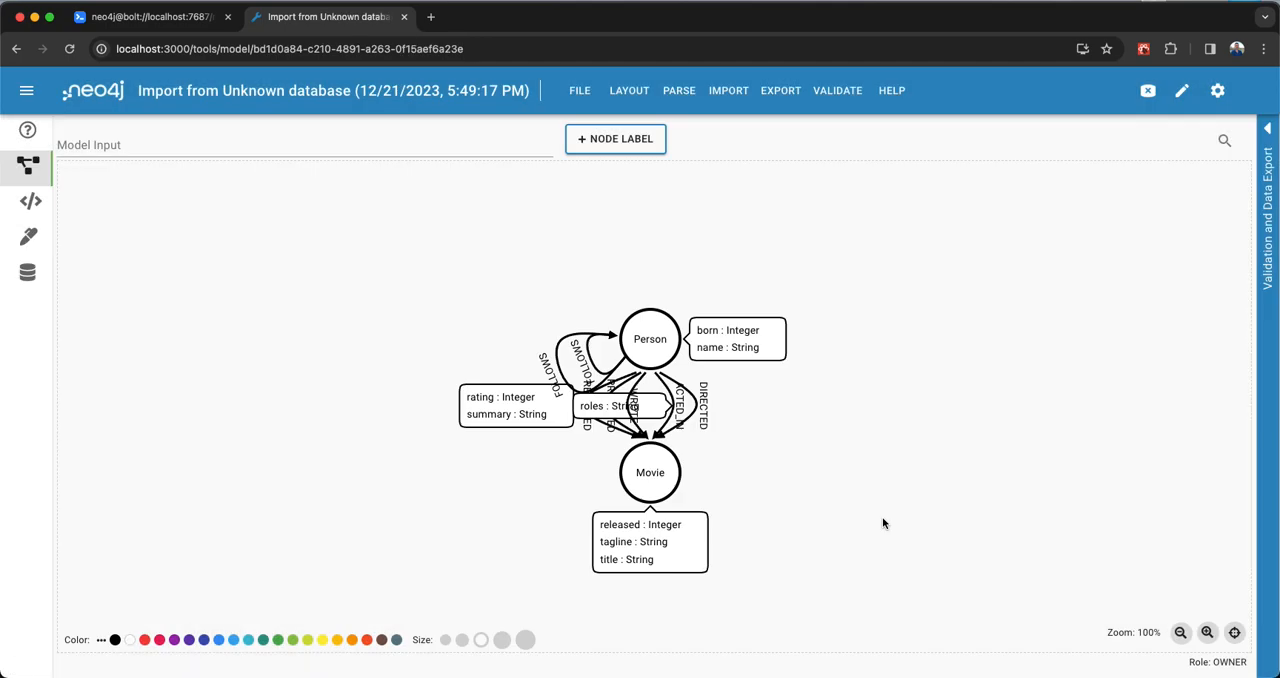
{"action": "left_click_drag", "start_coordinate": [622, 349], "coordinate": [340, 290]}
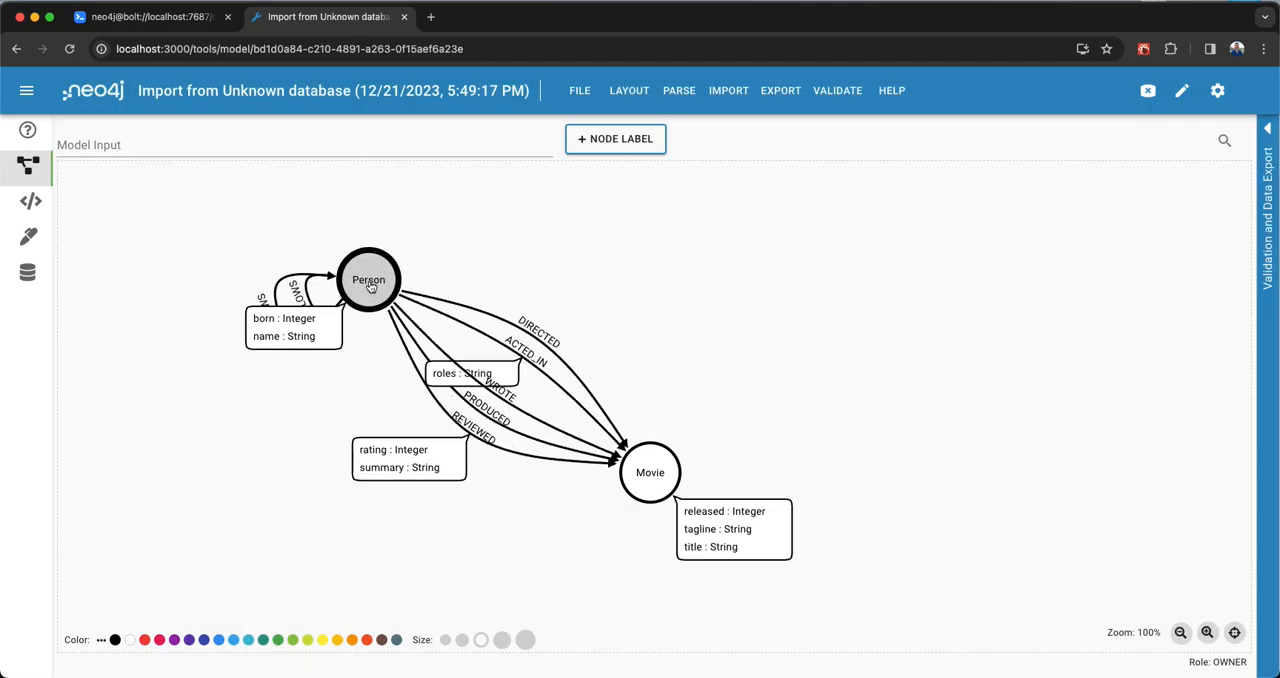
{"action": "left_click_drag", "start_coordinate": [652, 474], "coordinate": [829, 296]}
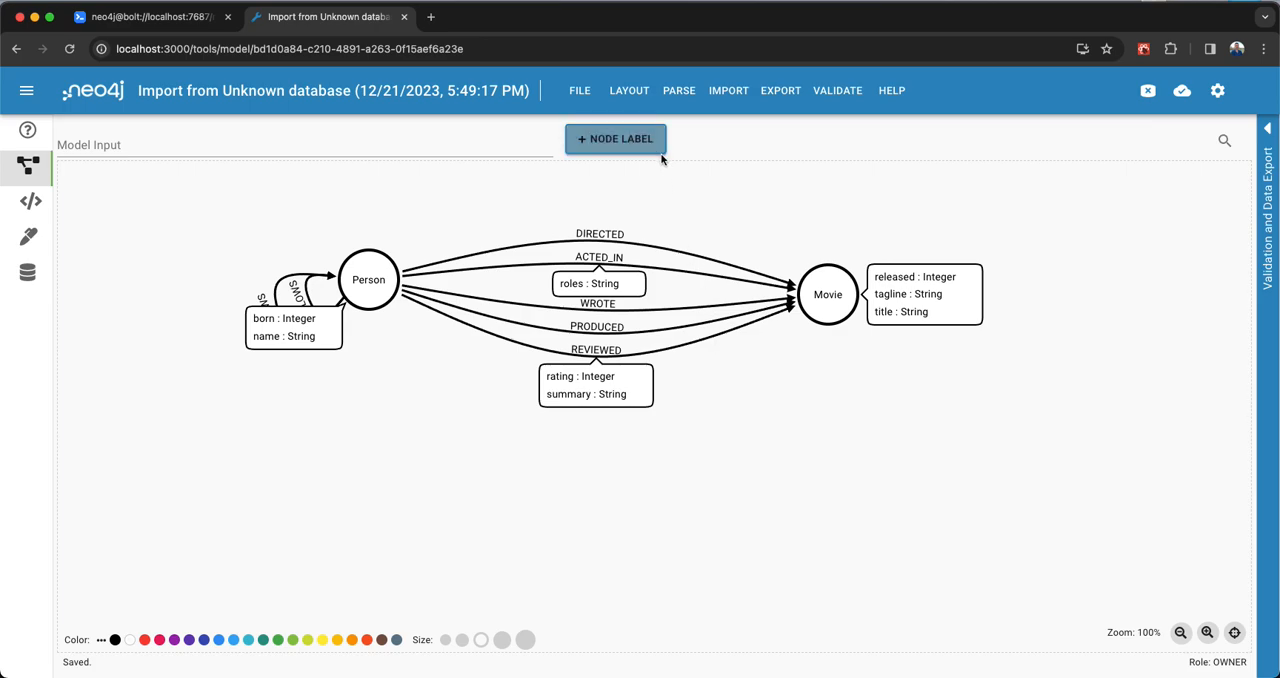
- Create a new model titled "Model from Cypher"
{"action": "left_click", "coordinate": [583, 92]}
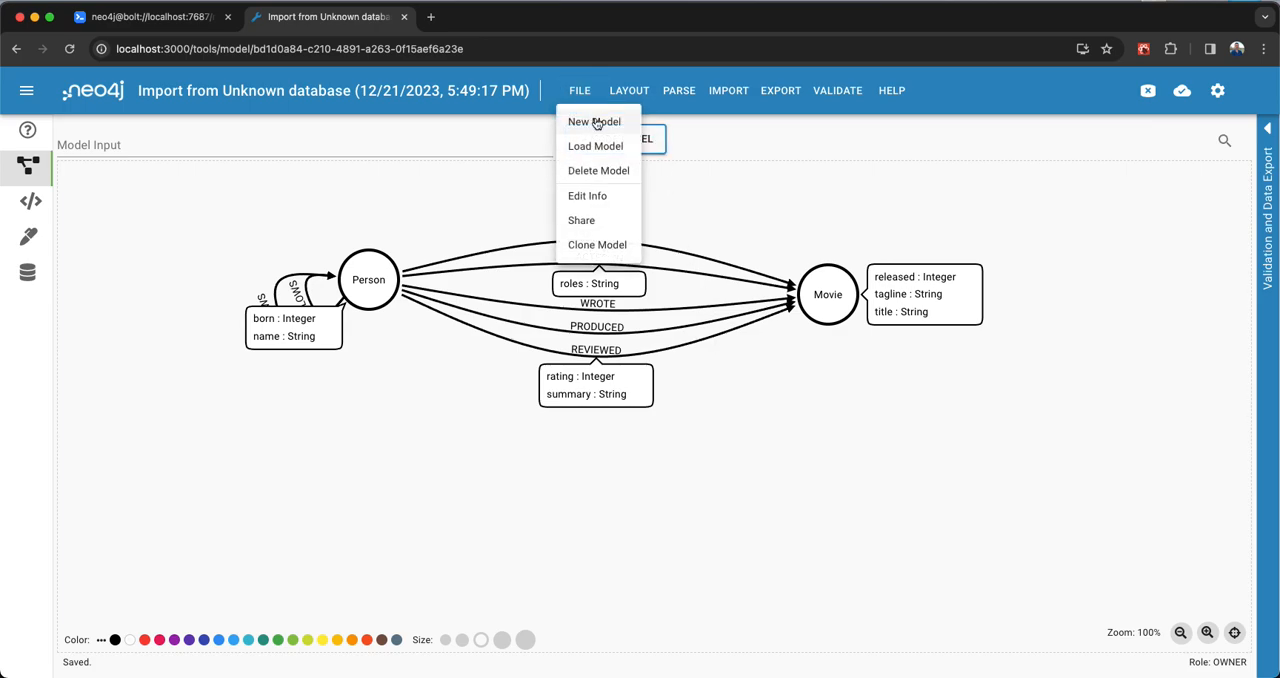
{"action": "left_click", "coordinate": [594, 121]}
{"action": "key", "text": "super+a"}
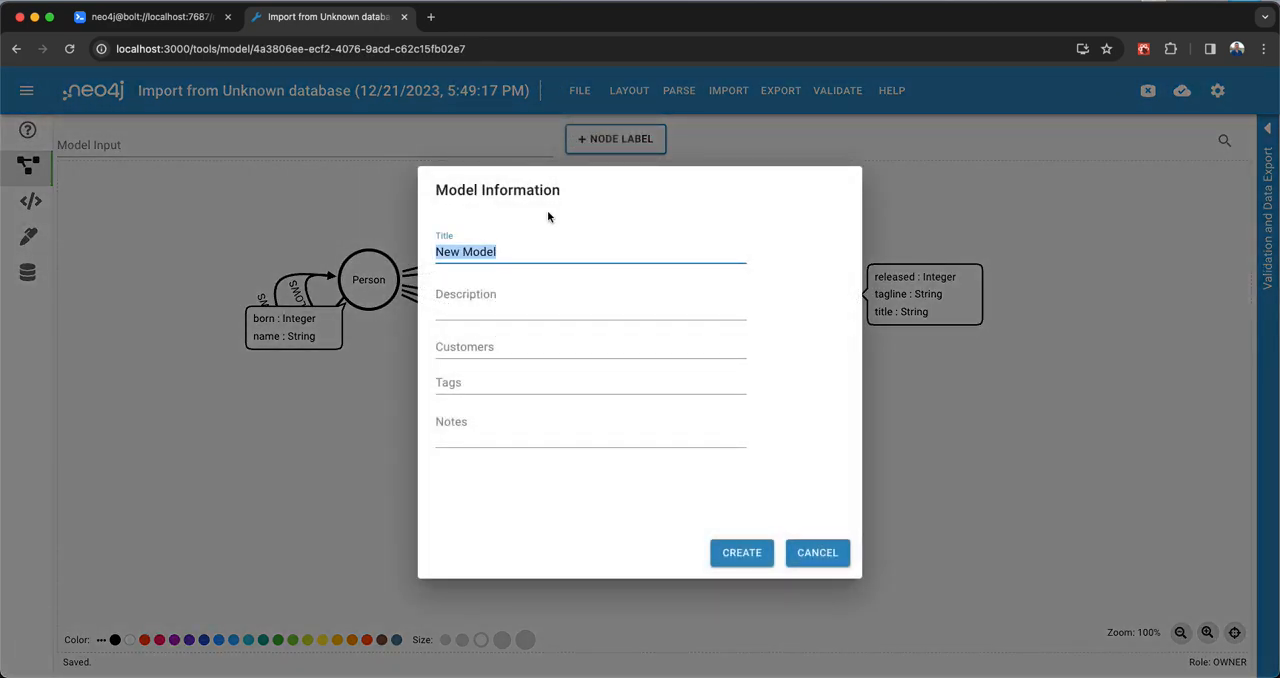
{"action": "type", "text": "Model from Cypher"}
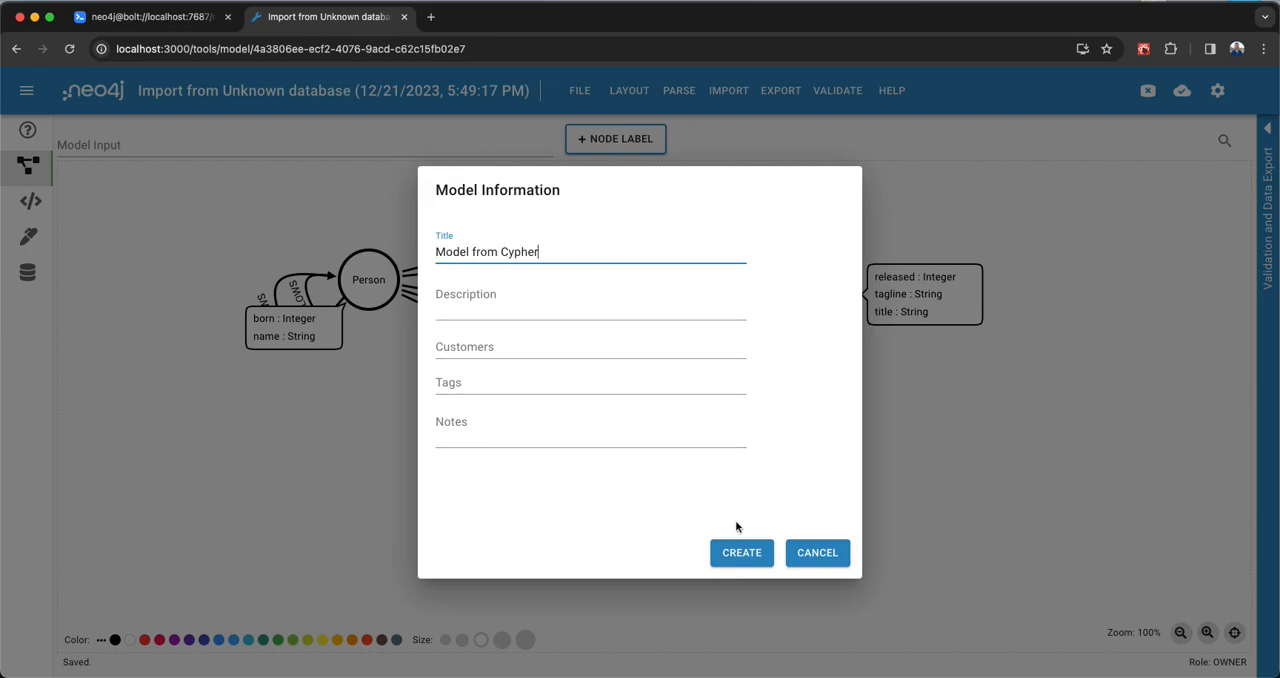
{"action": "left_click", "coordinate": [740, 552]}
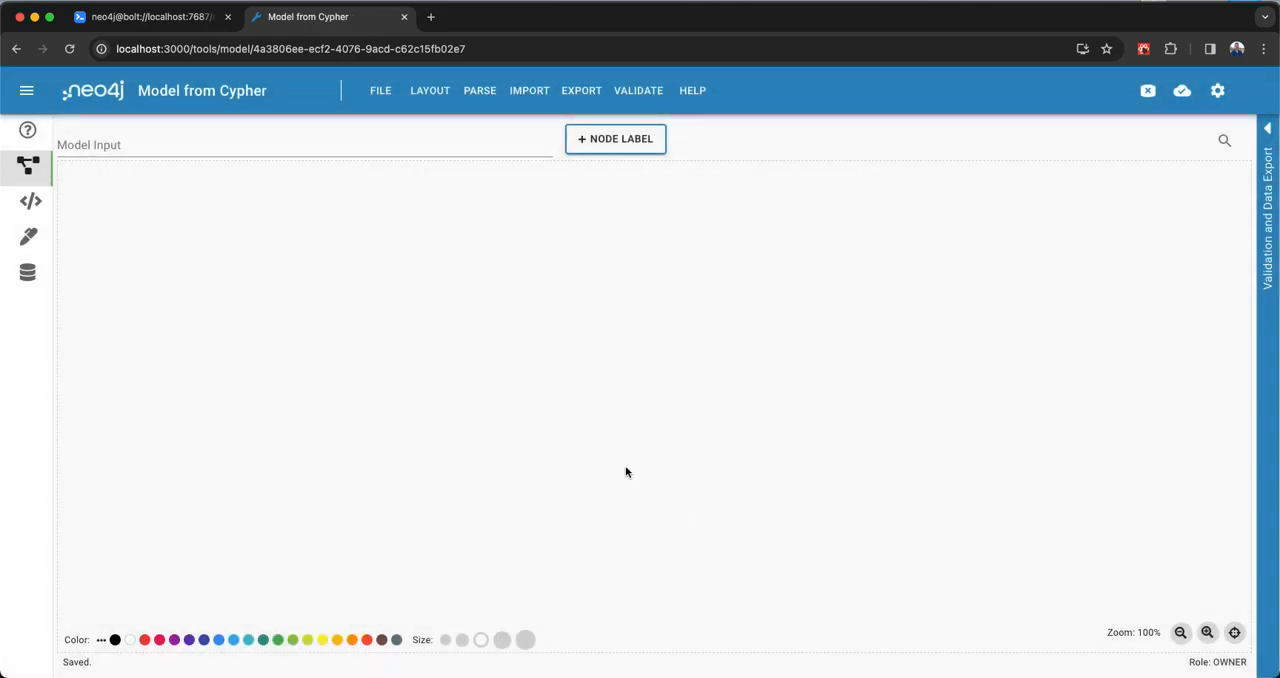
- Open Parse Cypher for the new model, and switch to Neo4j Browser to close the apoc.meta.schema result
{"action": "left_click", "coordinate": [481, 92]}
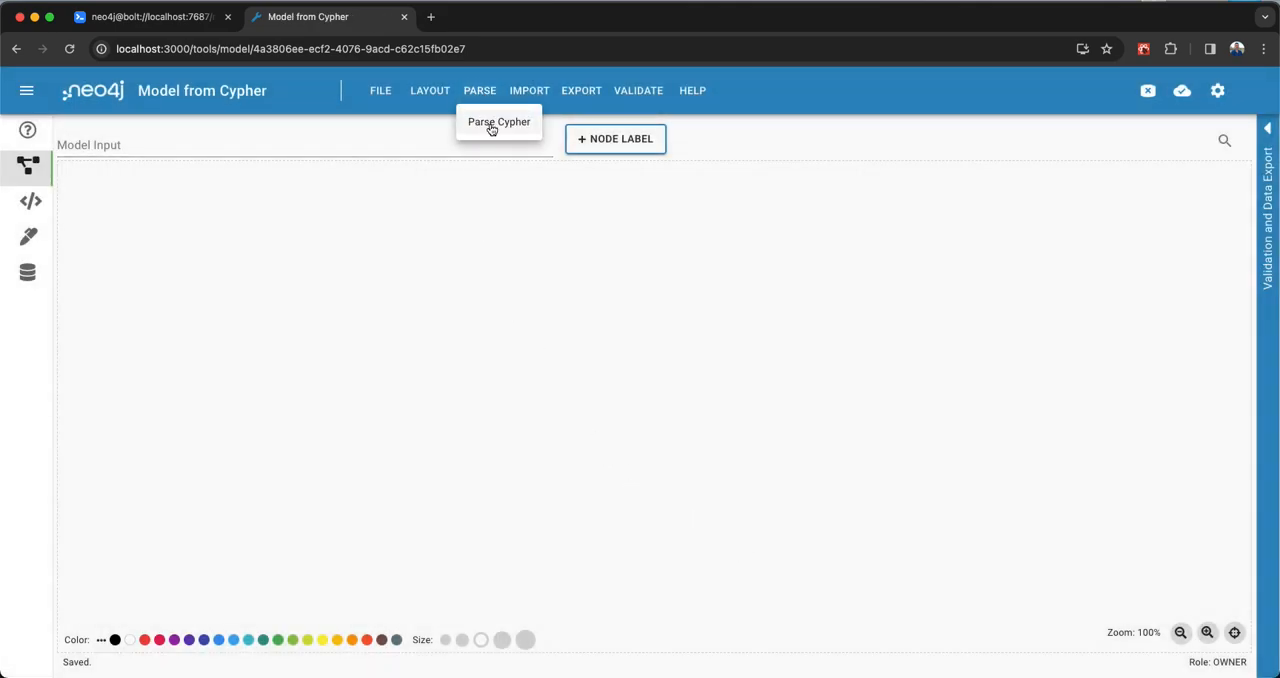
{"action": "left_click", "coordinate": [491, 128]}
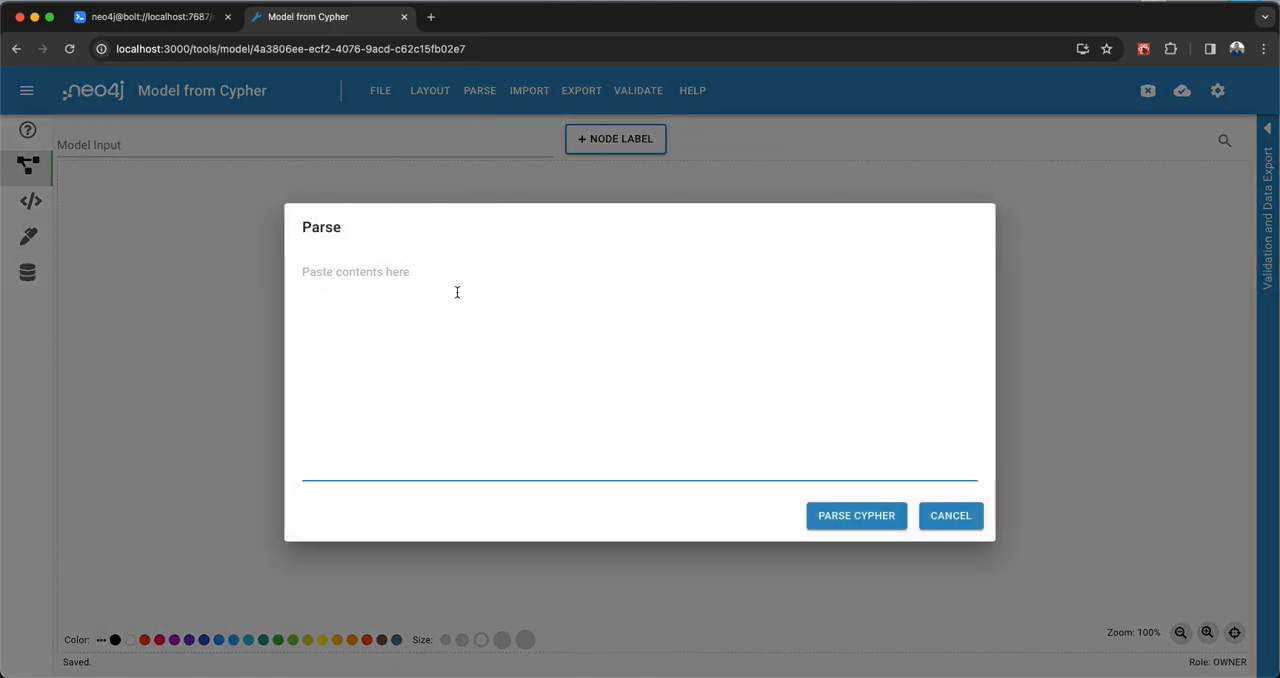
{"action": "left_click", "coordinate": [182, 24]}
{"action": "mouse_move", "coordinate": [1241, 154]}
{"action": "left_click", "coordinate": [1251, 129]}
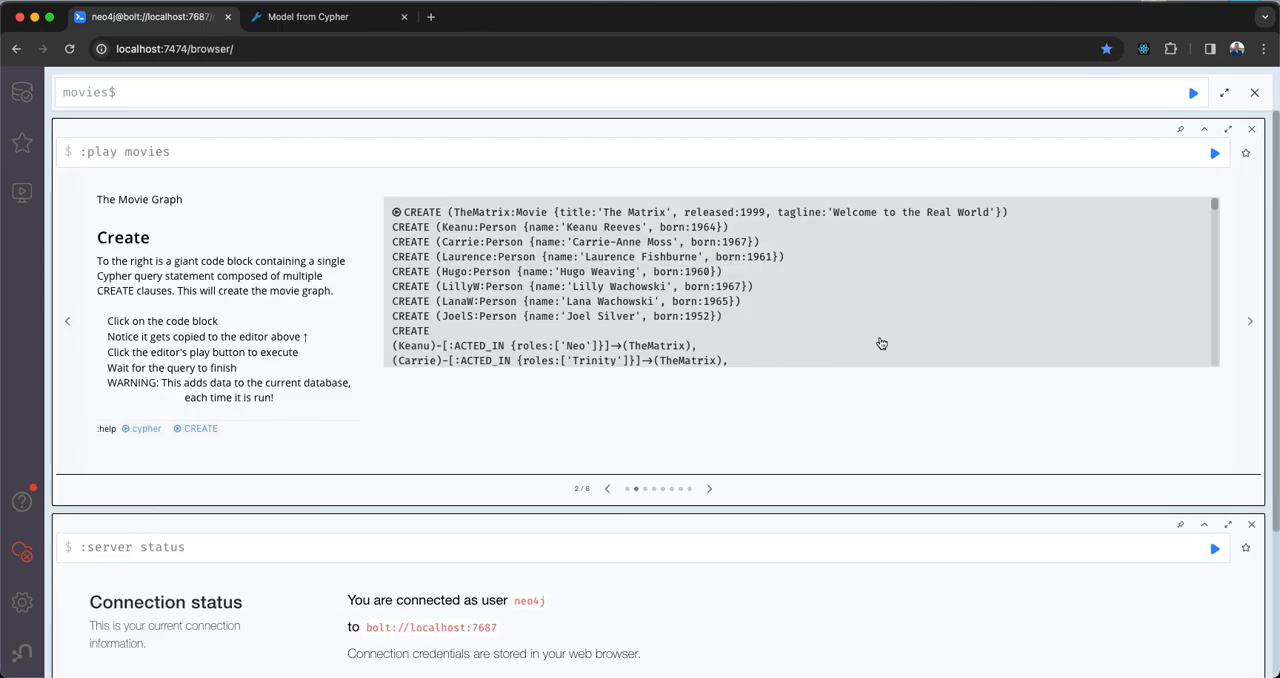
- Load the Movie Graph CREATE script from the movies guide into the query editor and copy the entire script
{"action": "left_click", "coordinate": [668, 302]}
{"action": "left_click", "coordinate": [303, 171]}
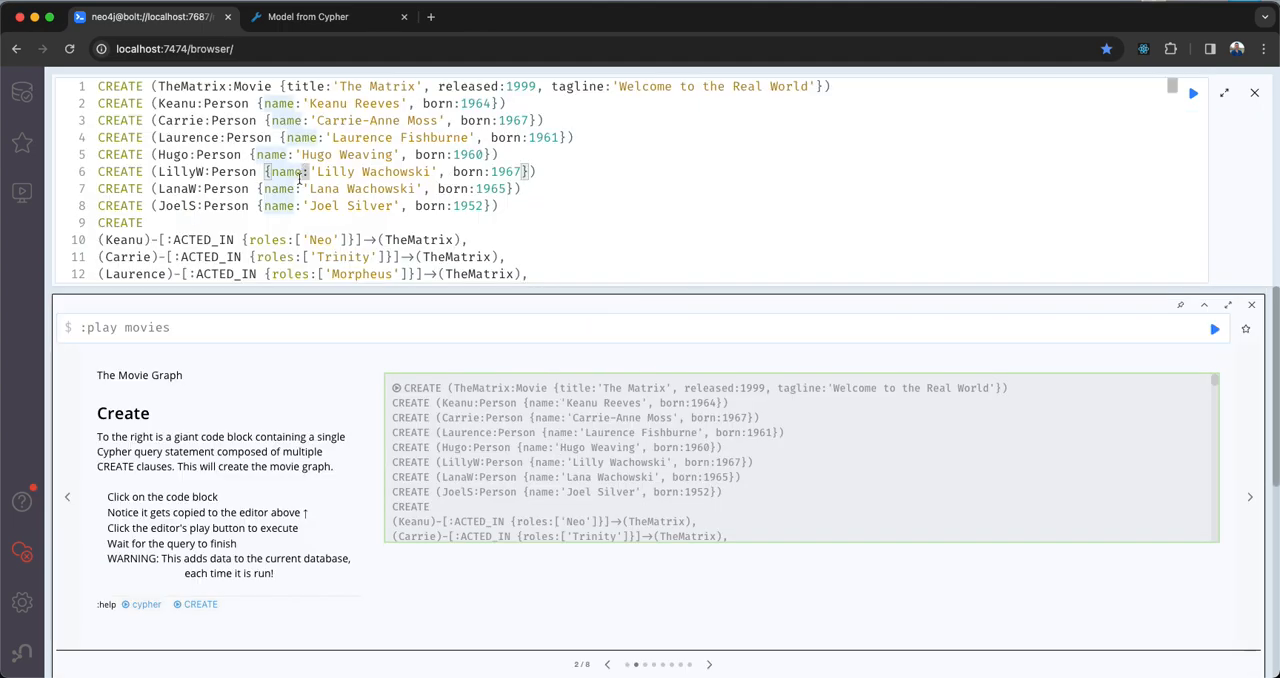
{"action": "scroll", "coordinate": [407, 216], "scroll_direction": "down", "scroll_amount": 5}
{"action": "scroll", "coordinate": [407, 216], "scroll_direction": "up", "scroll_amount": 5}
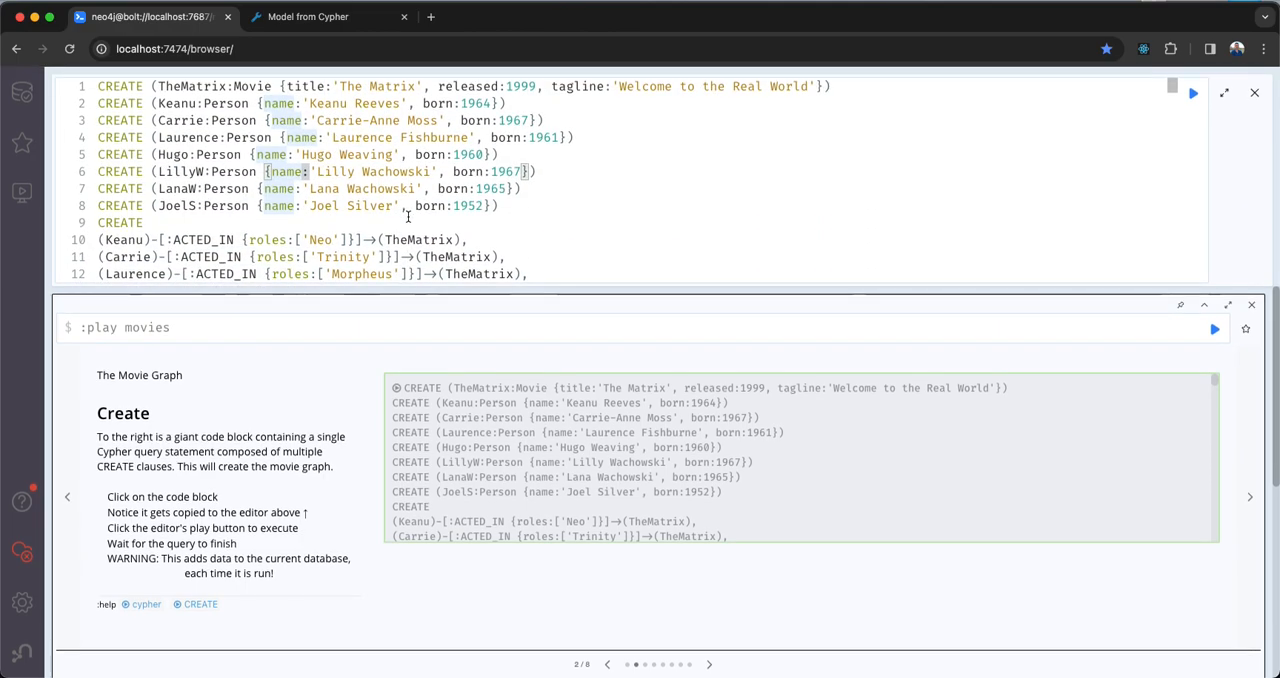
{"action": "scroll", "coordinate": [330, 170], "scroll_direction": "down", "scroll_amount": 5}
{"action": "scroll", "coordinate": [350, 168], "scroll_direction": "up", "scroll_amount": 5}
{"action": "left_click", "coordinate": [370, 168]}
{"action": "key", "text": "super+a"}
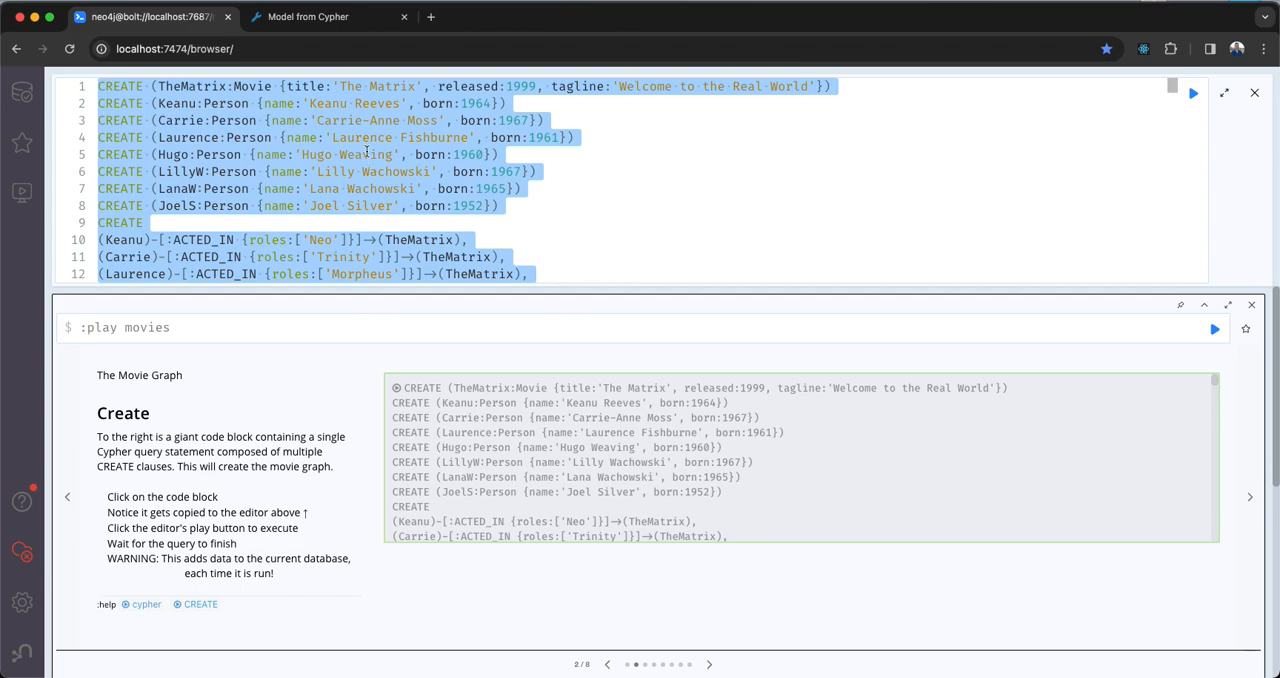
- Switch back to Cypher Workbench, parse the copied Movie Graph script into the model, and move the Person node away from Movie
{"action": "left_click", "coordinate": [338, 18]}
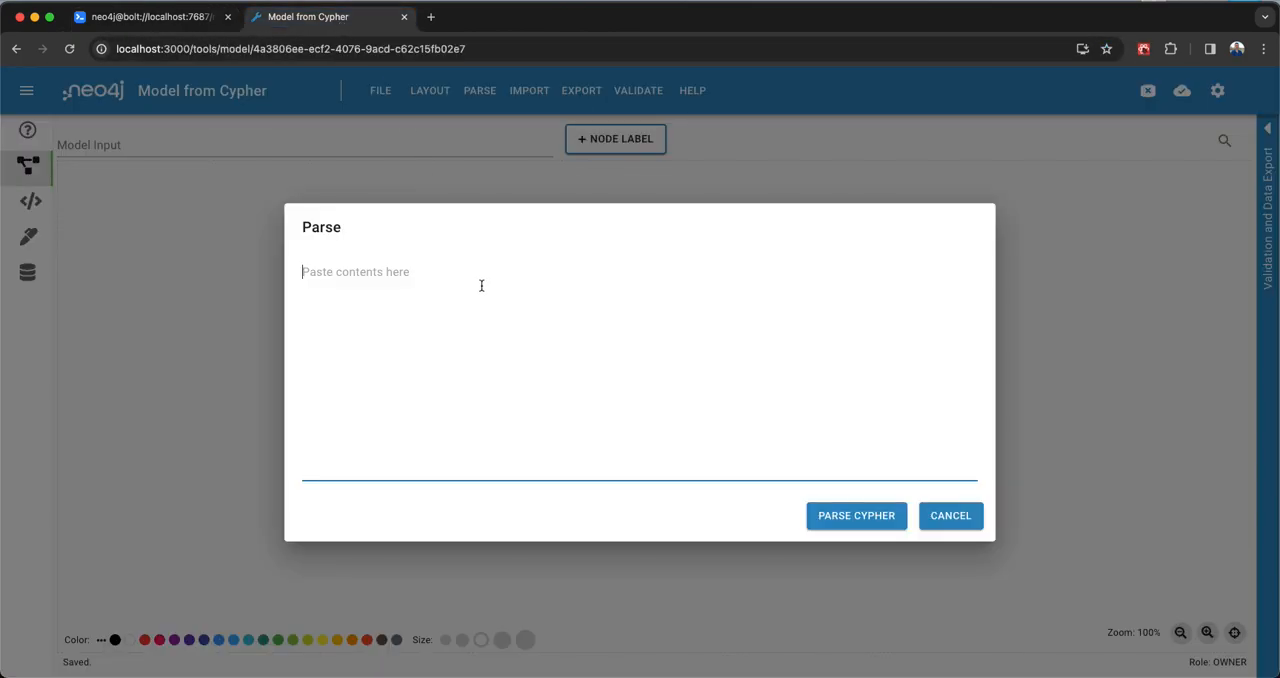
{"action": "key", "text": "super+v"}
{"action": "left_click", "coordinate": [841, 517]}
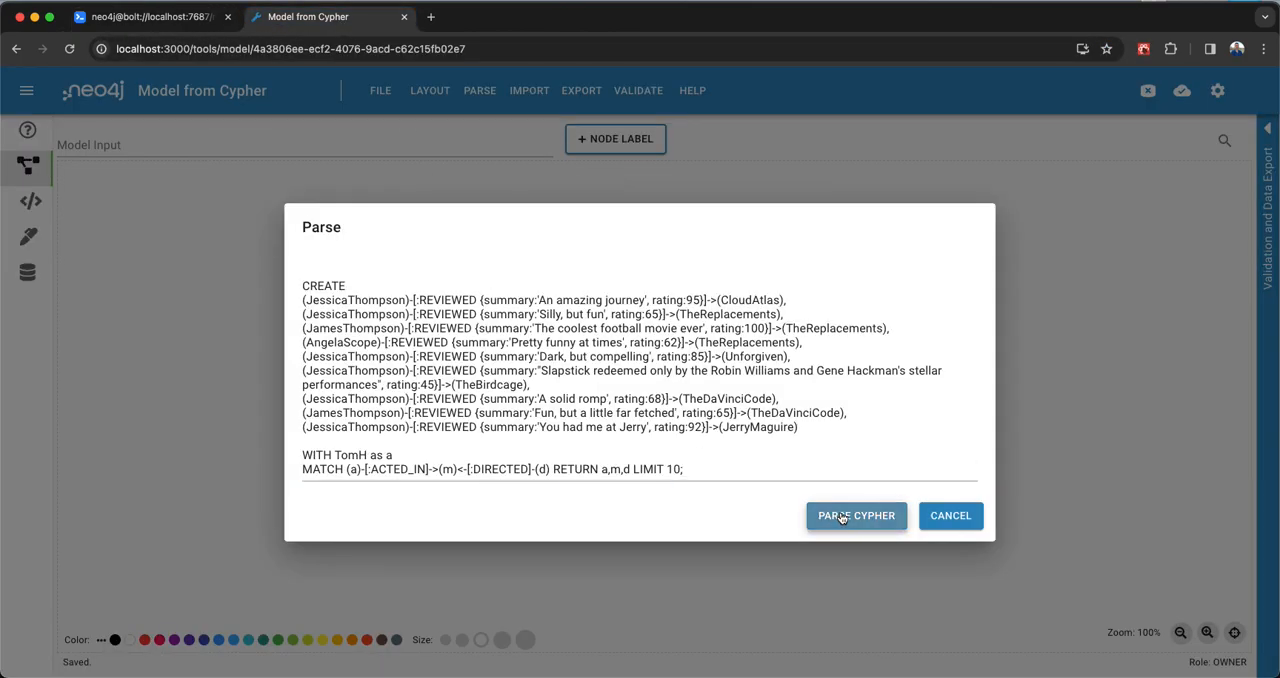
{"action": "left_click_drag", "start_coordinate": [592, 430], "coordinate": [323, 390]}
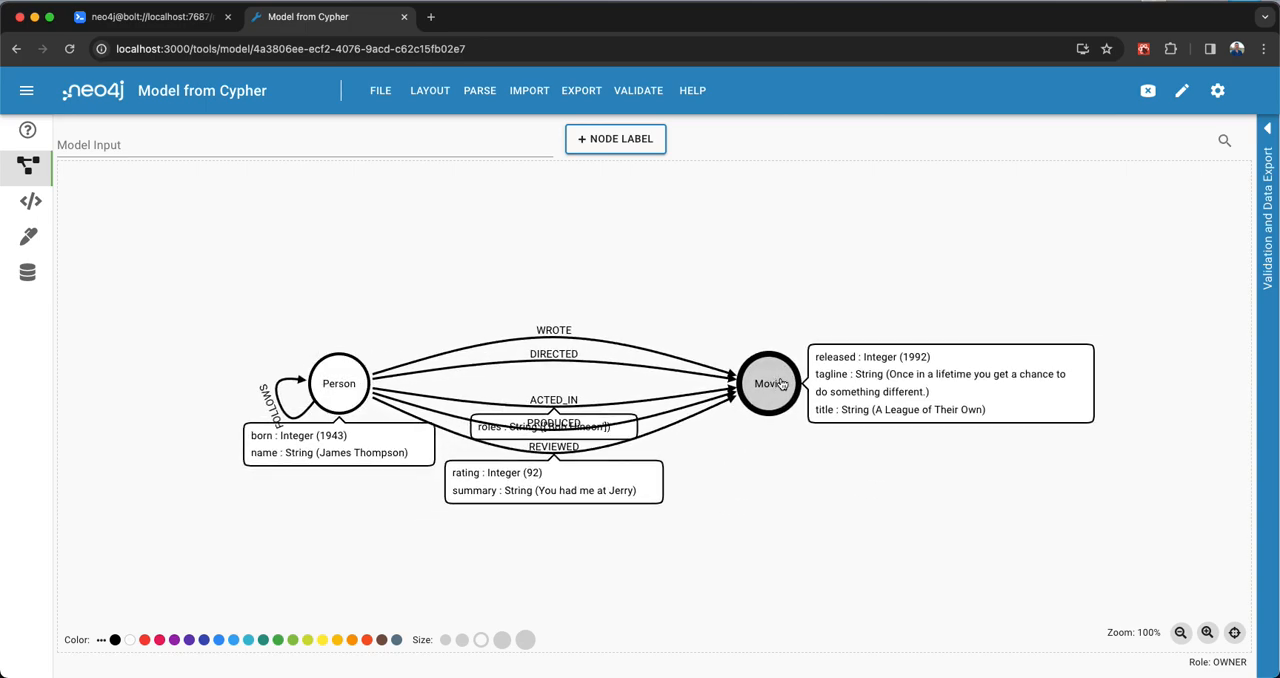